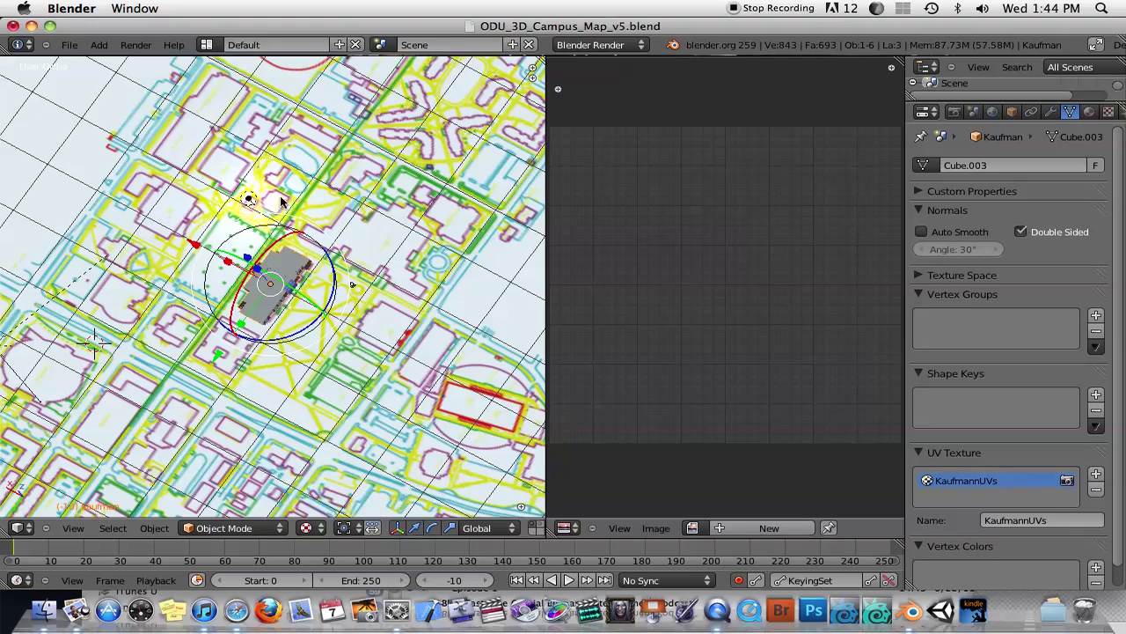
Orbit and zoom the viewport to inspect the Kaufman building from the side
{"action": "middle_click_drag", "start_coordinate": [212, 364], "coordinate": [184, 199]}
{"action": "scroll", "coordinate": [226, 291], "scroll_direction": "up", "scroll_amount": 8}
{"action": "scroll", "coordinate": [226, 291], "scroll_direction": "up", "scroll_amount": 2}
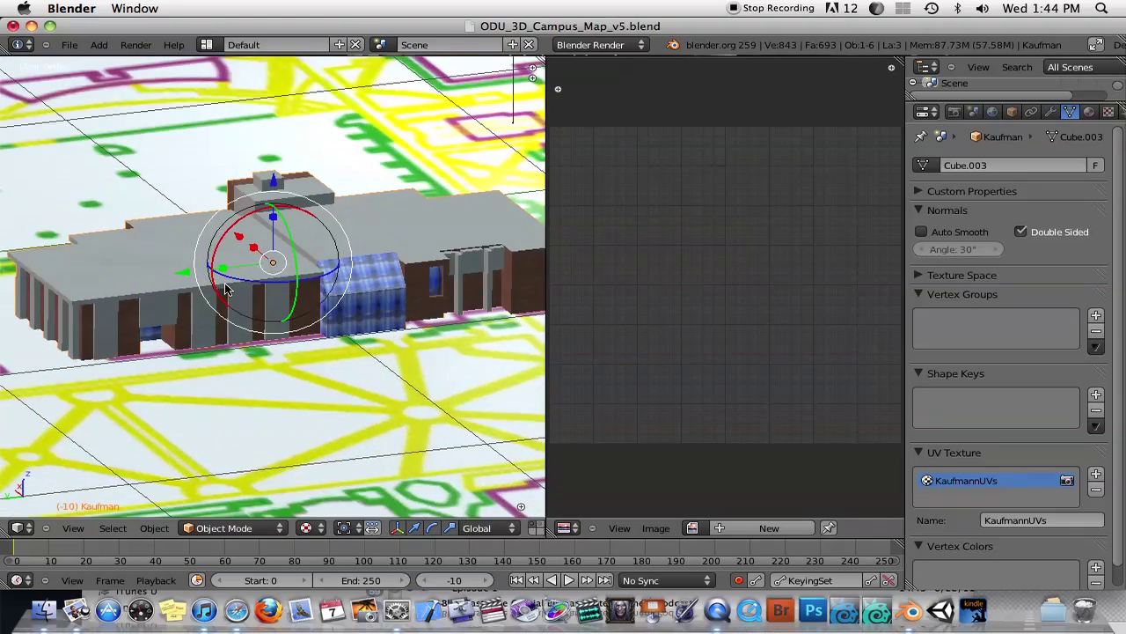
{"action": "middle_click_drag", "start_coordinate": [227, 290], "coordinate": [252, 391]}
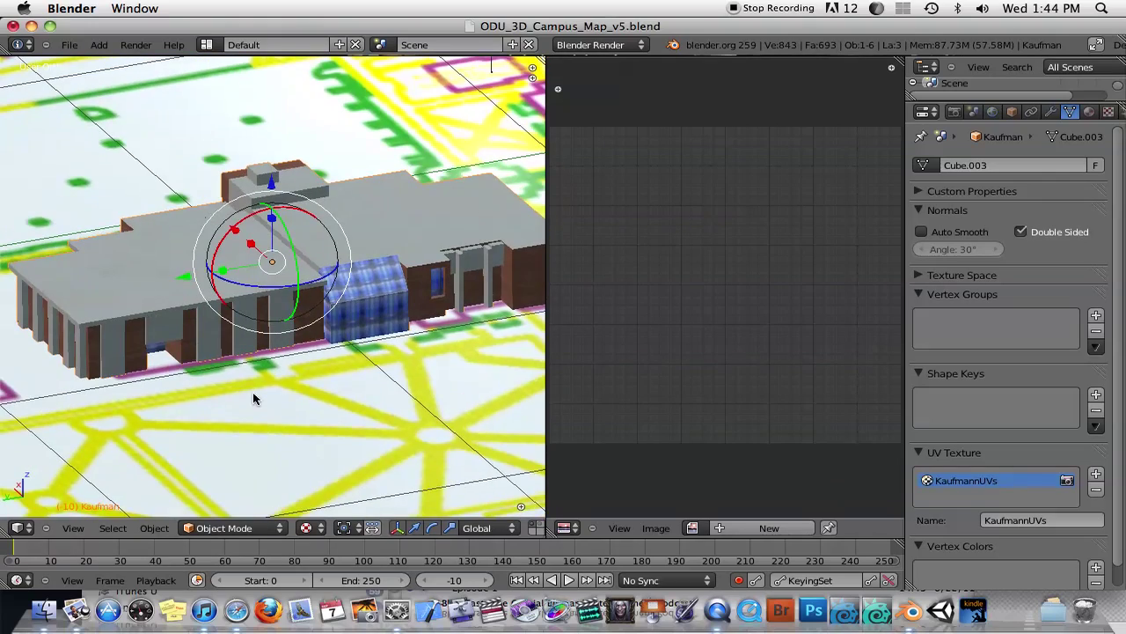
Review the Kaufman Cylinders, Glass and White materials, ending back on Kaufman Cylinders
{"action": "left_click", "coordinate": [1089, 113]}
{"action": "left_click", "coordinate": [1022, 189]}
{"action": "left_click", "coordinate": [987, 204]}
{"action": "left_click", "coordinate": [986, 219]}
{"action": "left_click", "coordinate": [985, 204]}
{"action": "left_click", "coordinate": [987, 188]}
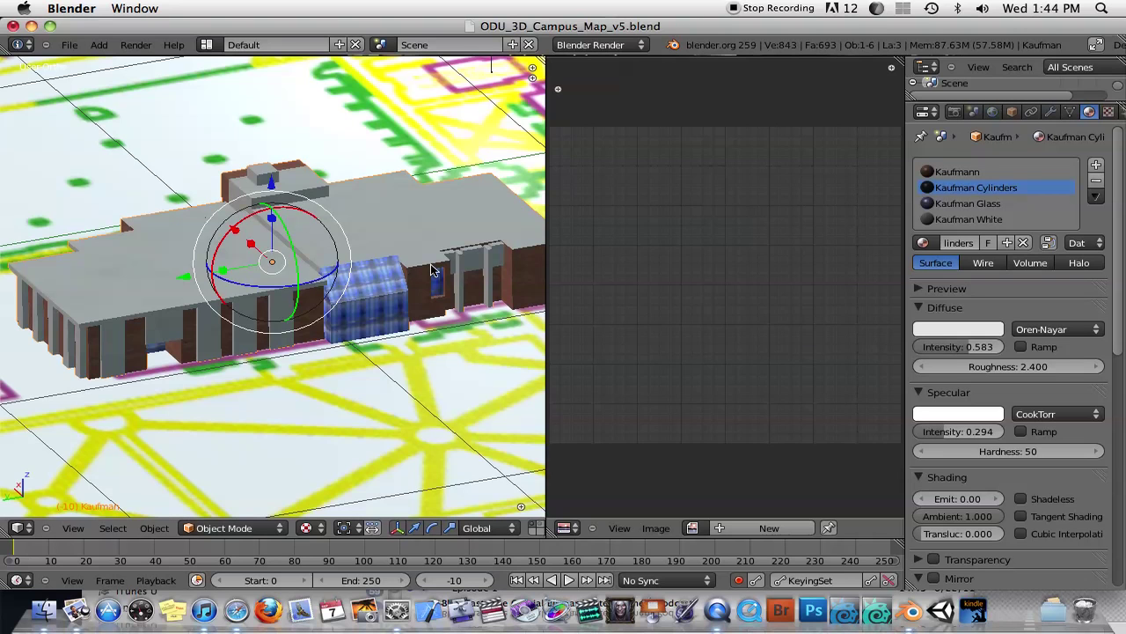
{"action": "middle_click_drag", "start_coordinate": [357, 276], "coordinate": [76, 297]}
{"action": "scroll", "coordinate": [165, 283], "scroll_direction": "up", "scroll_amount": 2}
{"action": "mouse_move", "coordinate": [281, 280]}
{"action": "middle_mouse_down"}
{"action": "mouse_move", "coordinate": [334, 328]}
{"action": "mouse_move", "coordinate": [375, 302]}
{"action": "mouse_move", "coordinate": [288, 301]}
{"action": "middle_mouse_up"}
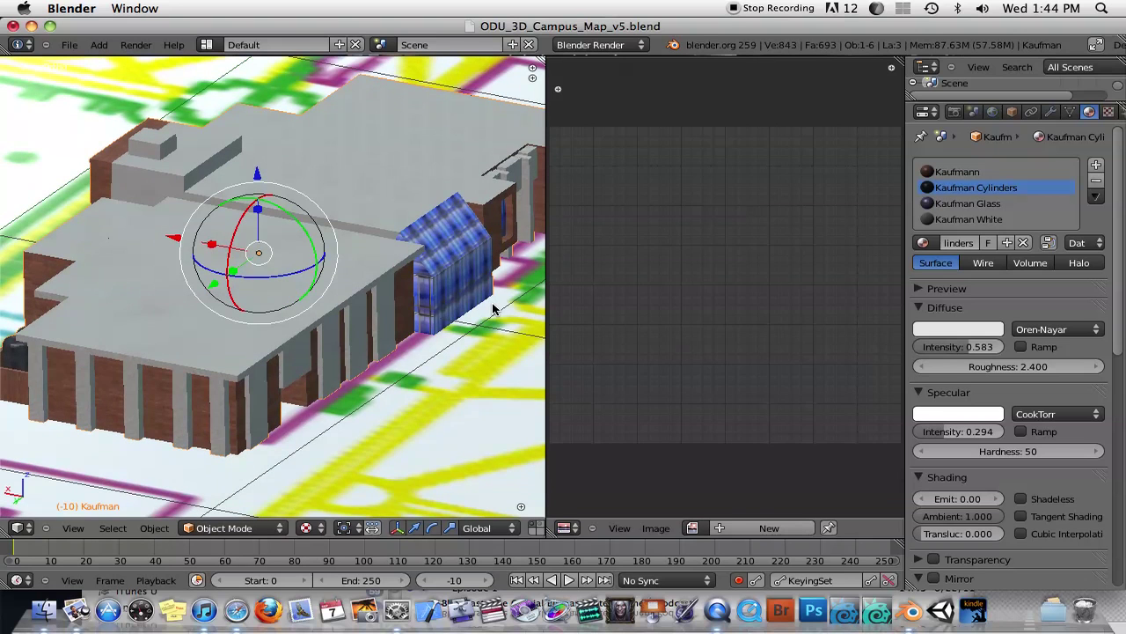
{"action": "key", "text": "F12"}
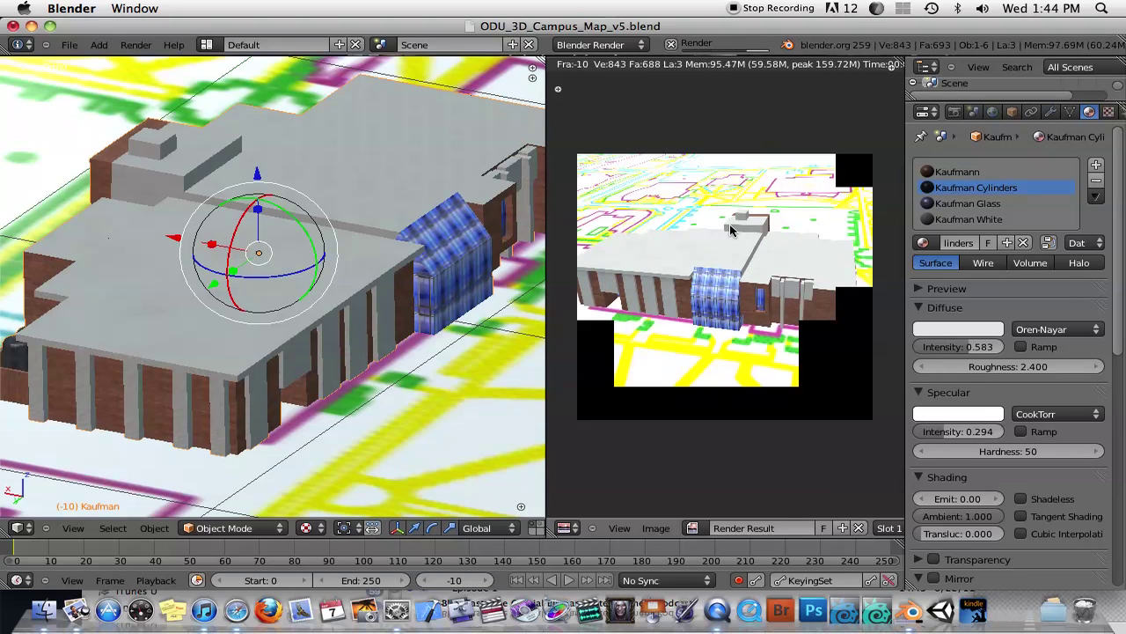
{"action": "scroll", "coordinate": [725, 254], "scroll_direction": "up", "scroll_amount": 1}
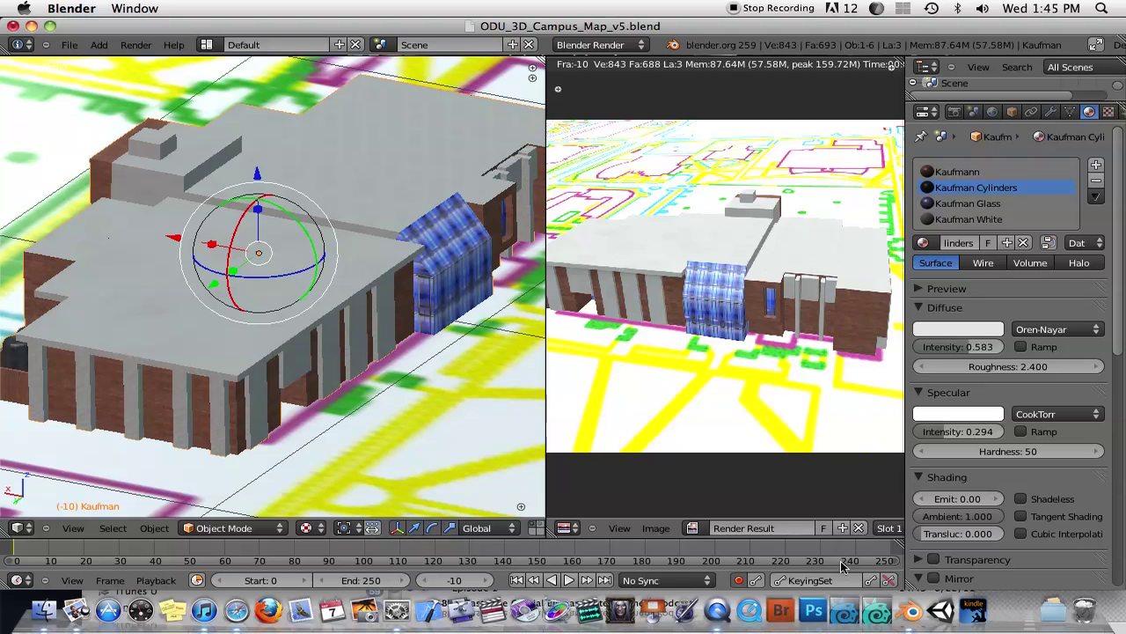
{"action": "left_click", "coordinate": [858, 528]}
{"action": "scroll", "coordinate": [727, 270], "scroll_direction": "up", "scroll_amount": 3}
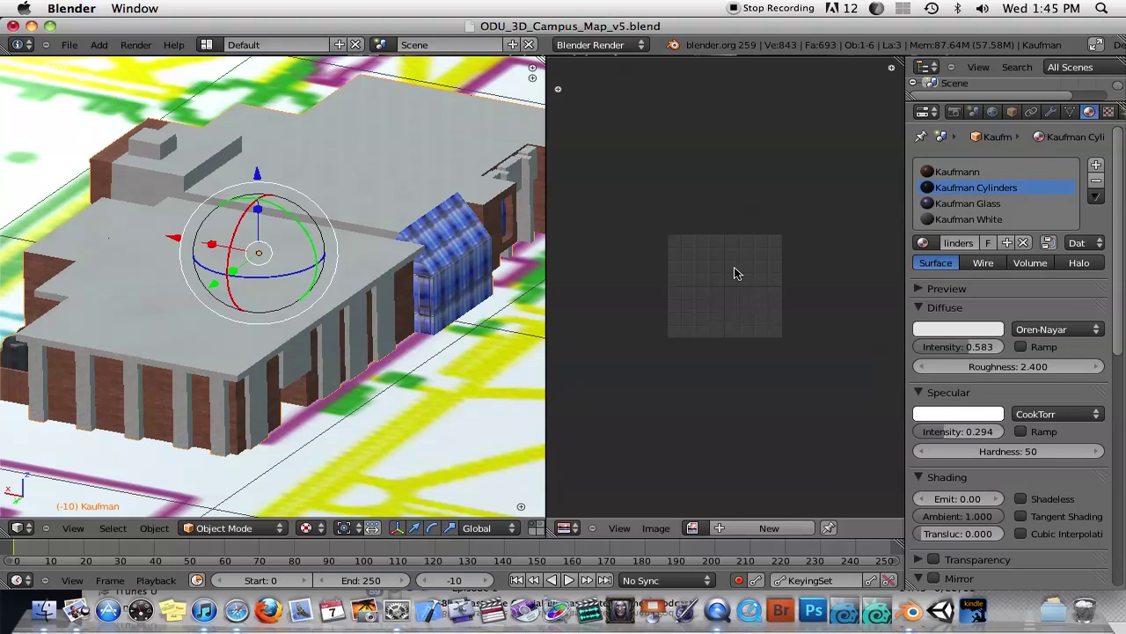
{"action": "middle_click_drag", "start_coordinate": [352, 334], "coordinate": [317, 319]}
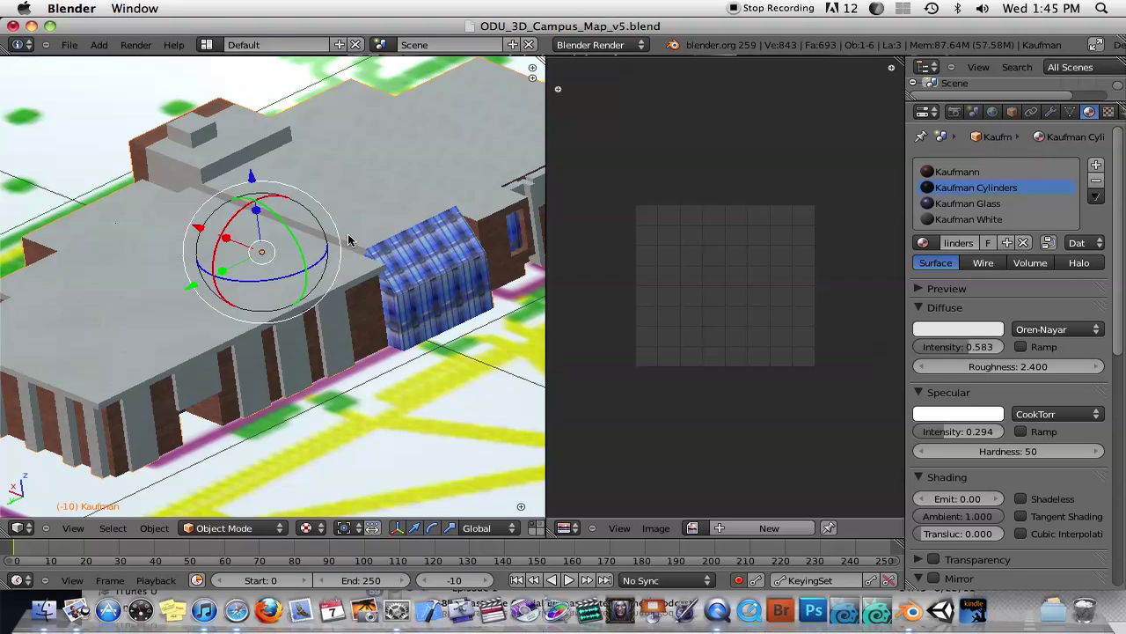
{"action": "middle_click_drag", "start_coordinate": [357, 332], "coordinate": [446, 307]}
{"action": "middle_click_drag", "start_coordinate": [274, 340], "coordinate": [350, 335]}
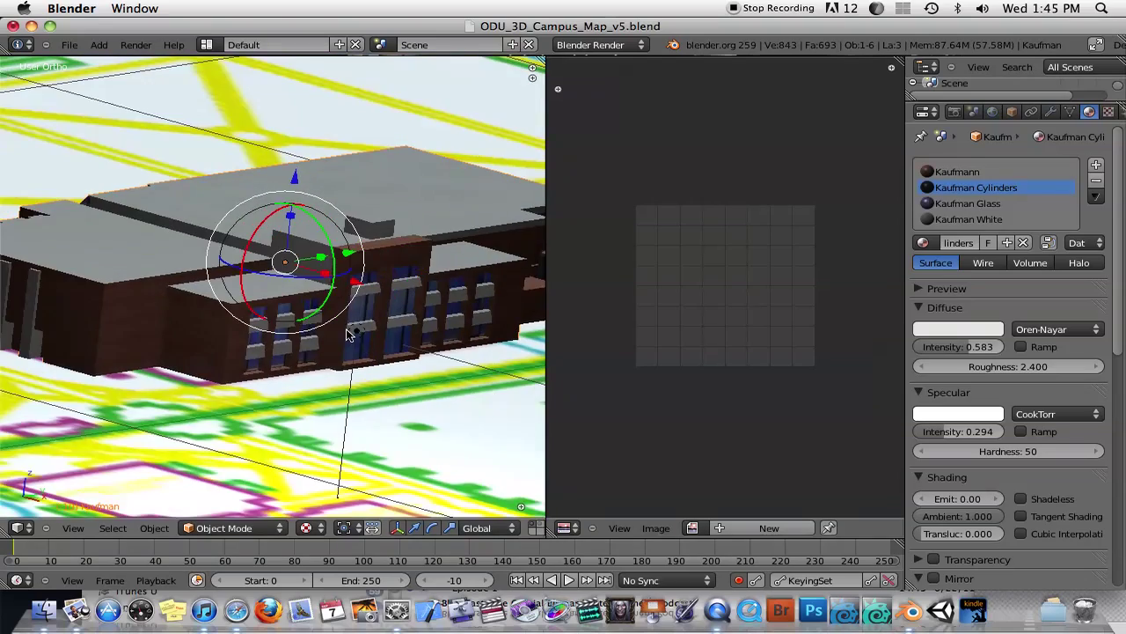
{"action": "middle_click_drag", "start_coordinate": [428, 337], "coordinate": [385, 322]}
{"action": "middle_click_drag", "start_coordinate": [98, 282], "coordinate": [387, 370]}
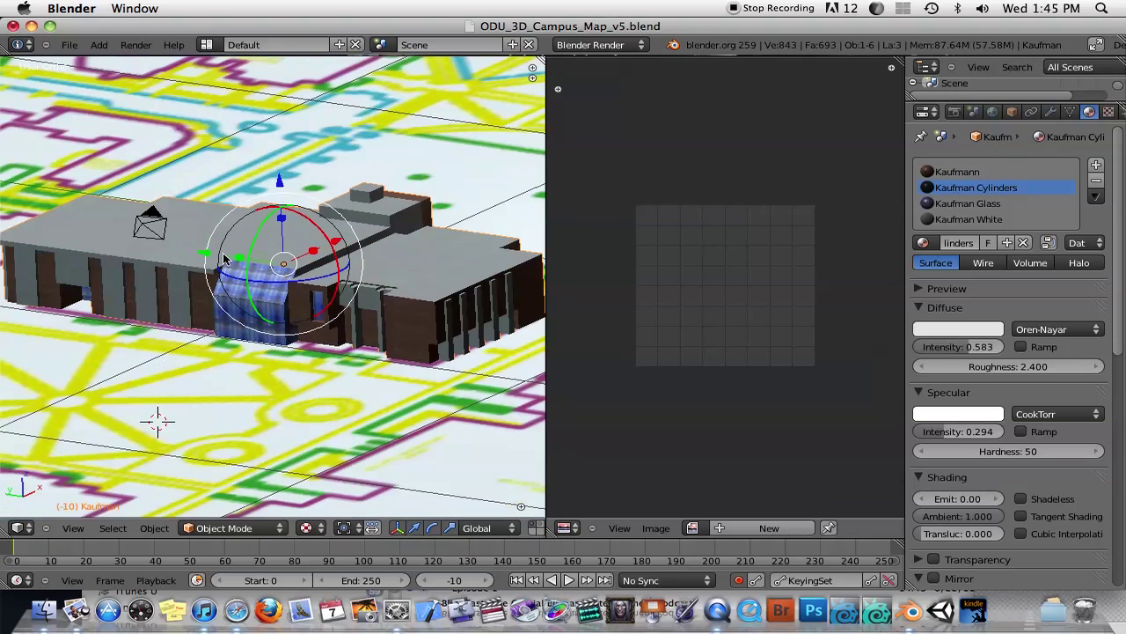
In Object Data properties, enter Edit Mode with the entire building mesh selected
{"action": "left_click", "coordinate": [1069, 112]}
{"action": "scroll", "coordinate": [1117, 289], "scroll_direction": "down", "scroll_amount": 1}
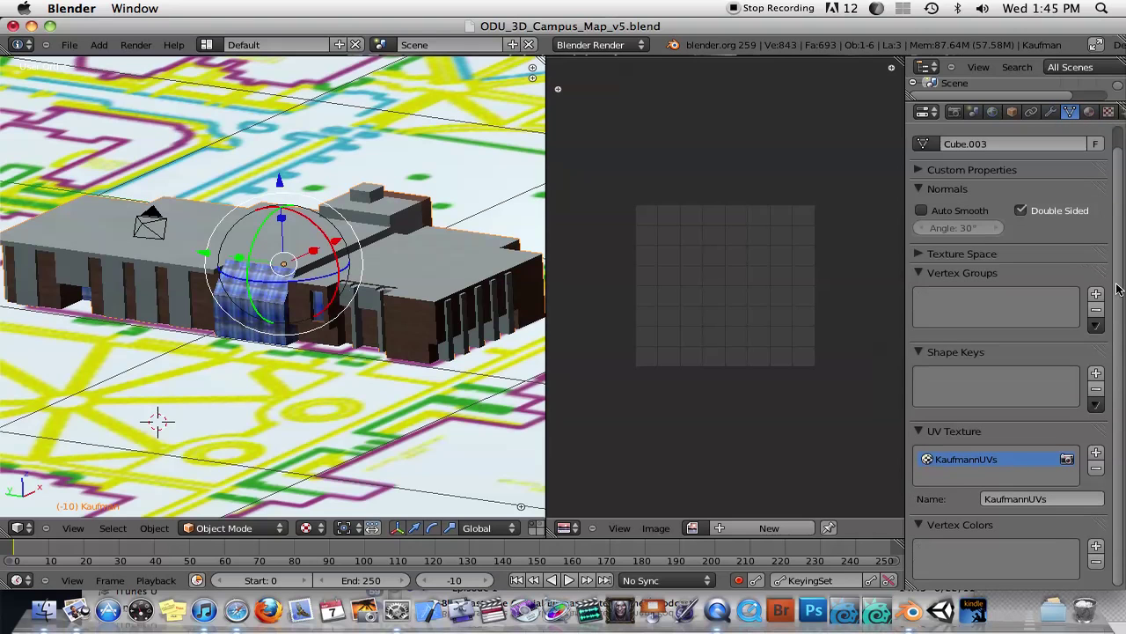
{"action": "key", "text": "Tab"}
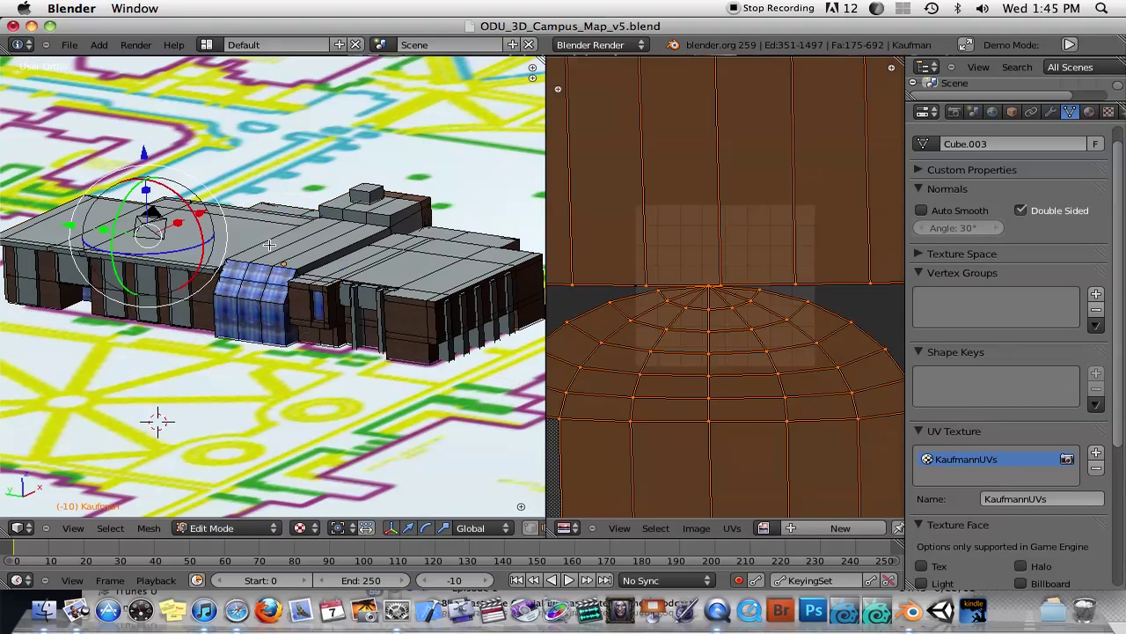
{"action": "key", "text": "a"}
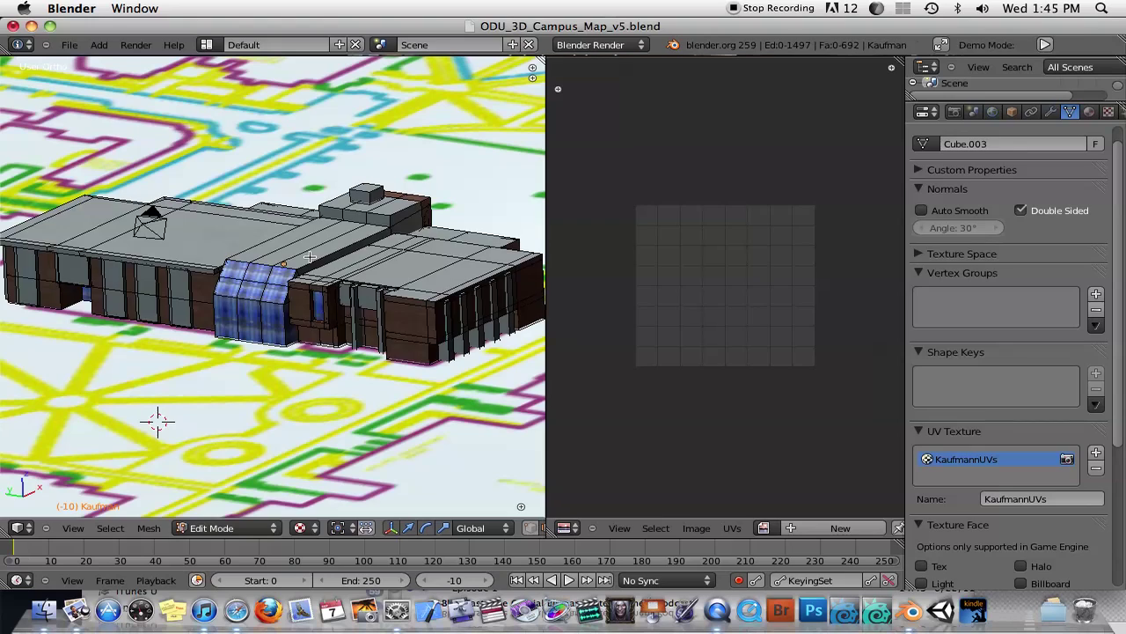
{"action": "key", "text": "a"}
{"action": "scroll", "coordinate": [721, 247], "scroll_direction": "up", "scroll_amount": 4}
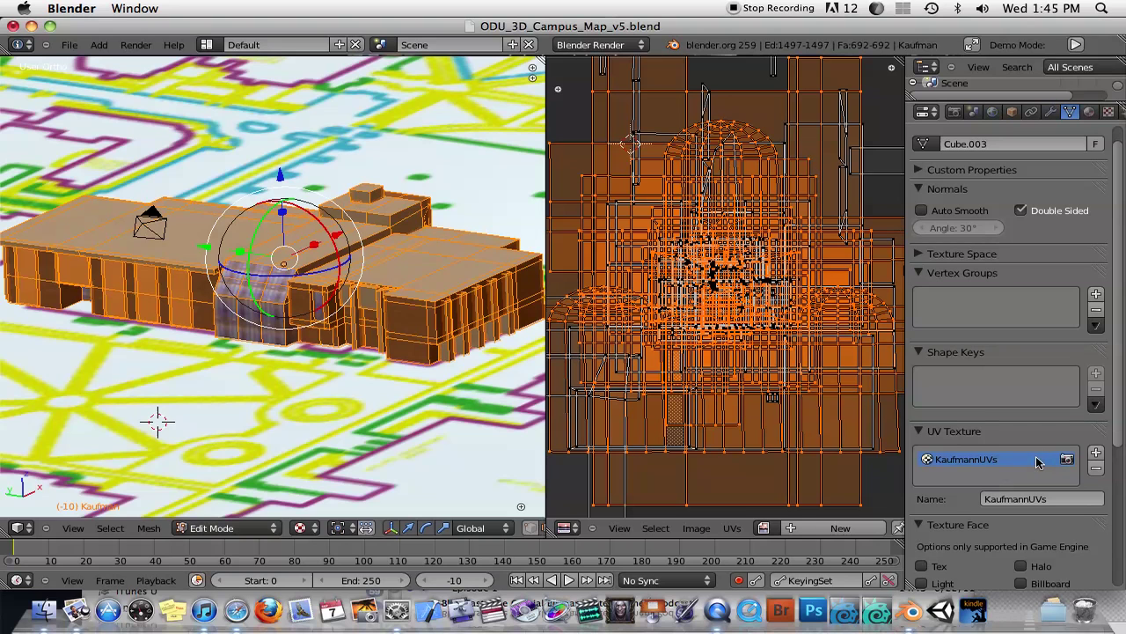
{"action": "scroll", "coordinate": [1122, 422], "scroll_direction": "down", "scroll_amount": 3}
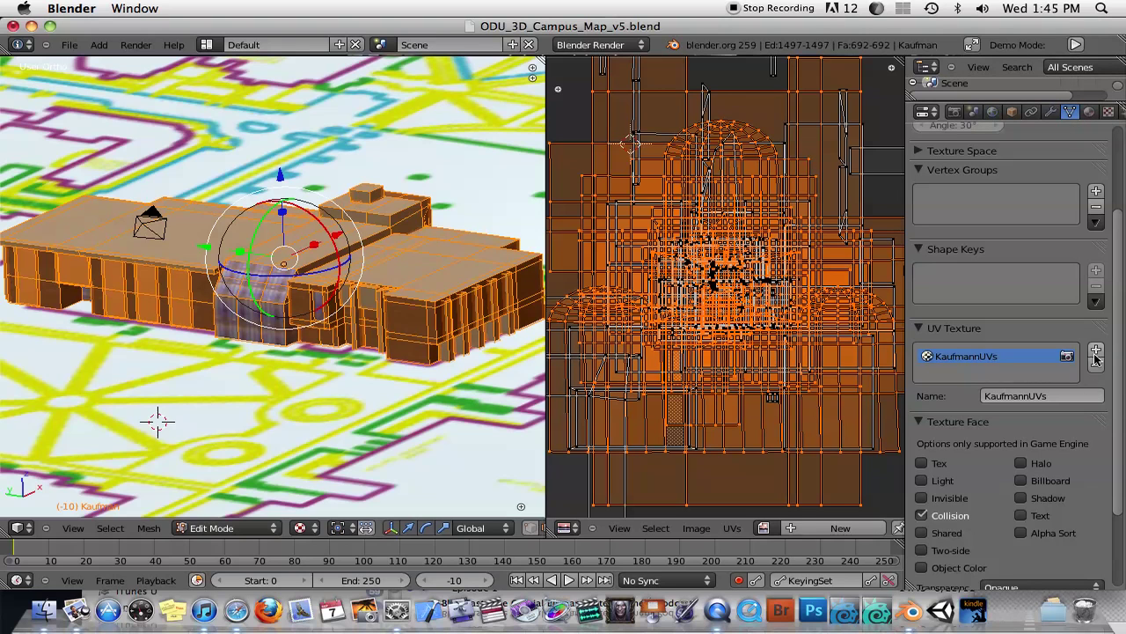
Add a new UV map named KaufmannBakedUVs
{"action": "left_click", "coordinate": [1097, 352]}
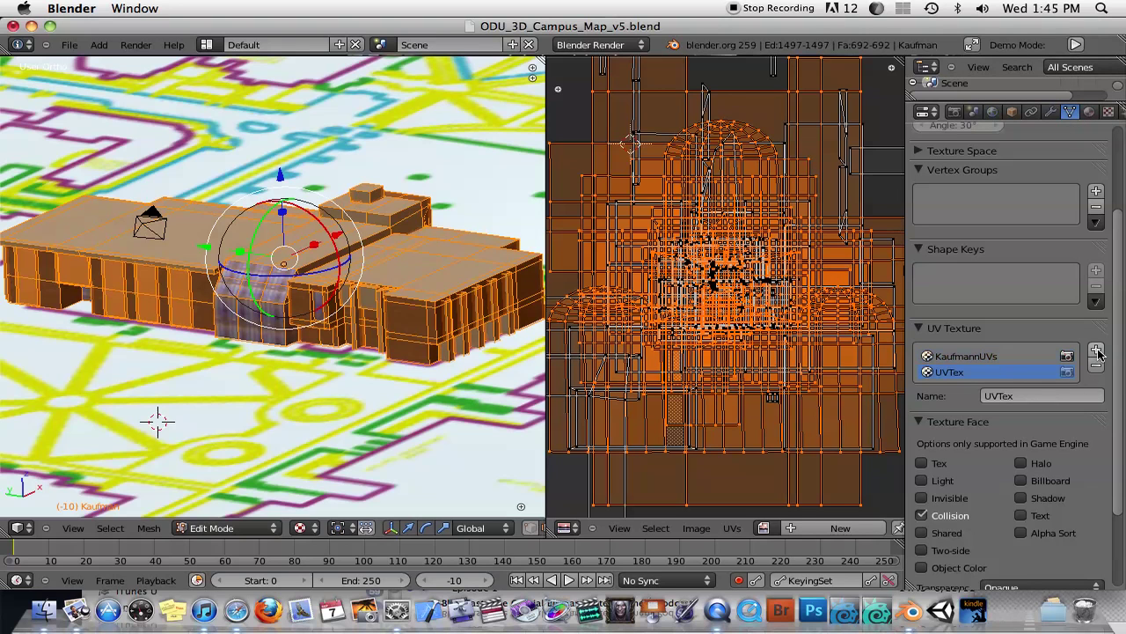
{"action": "left_click", "coordinate": [1021, 396]}
{"action": "type", "text": "KaufmannBakedUV"}
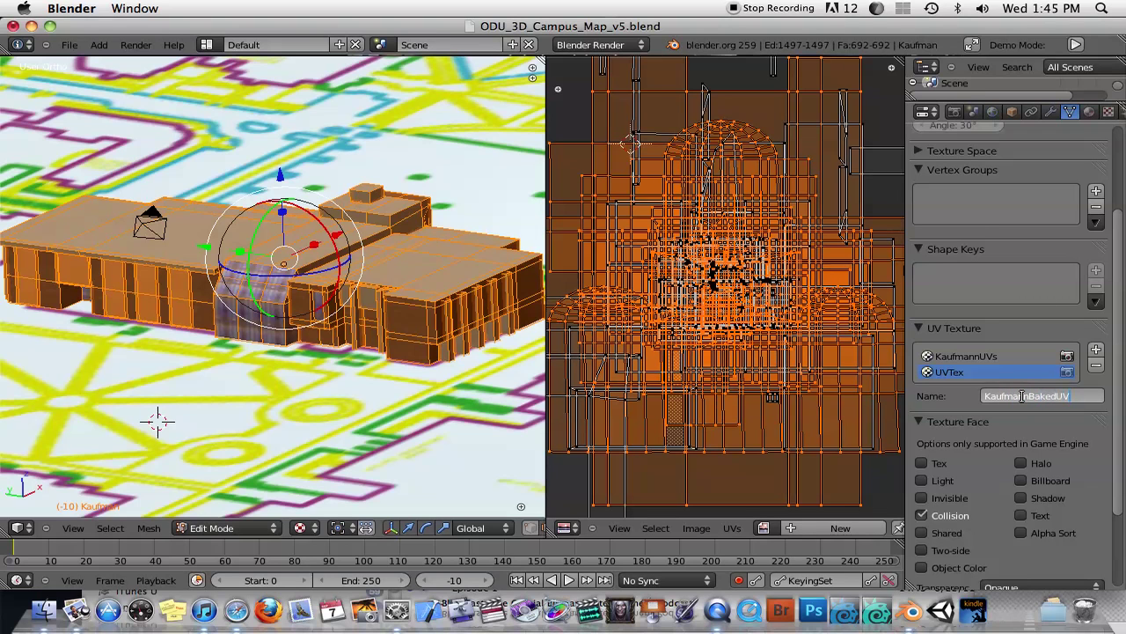
{"action": "type", "text": "s"}
{"action": "key", "text": "Return"}
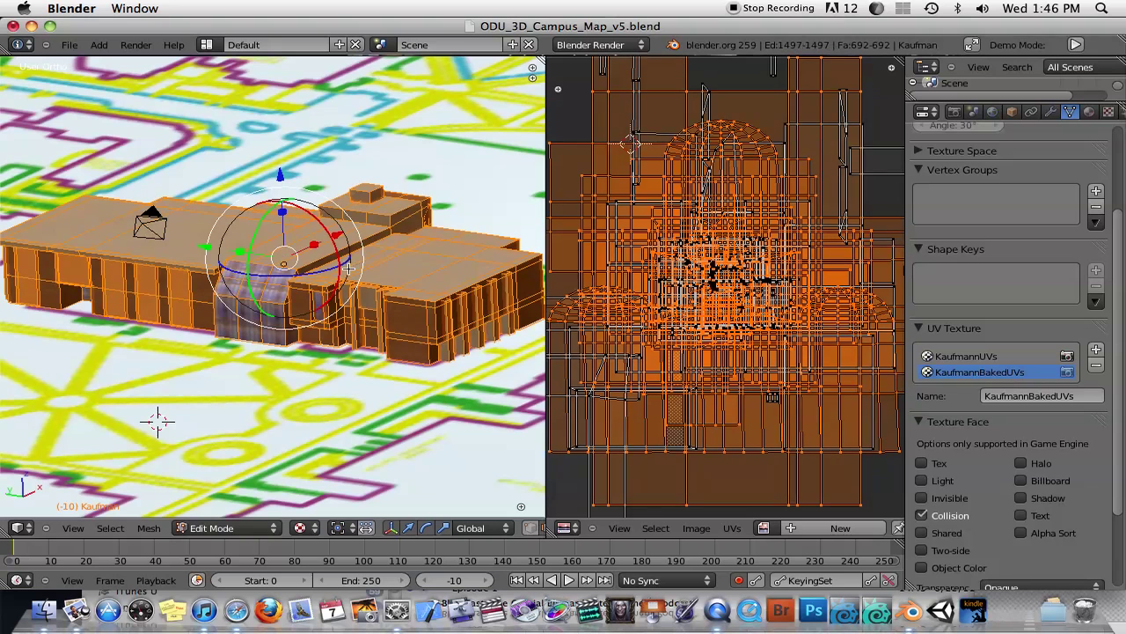
Unwrap the mesh with Smart UV Project at Angle Limit 66
{"action": "key", "text": "u"}
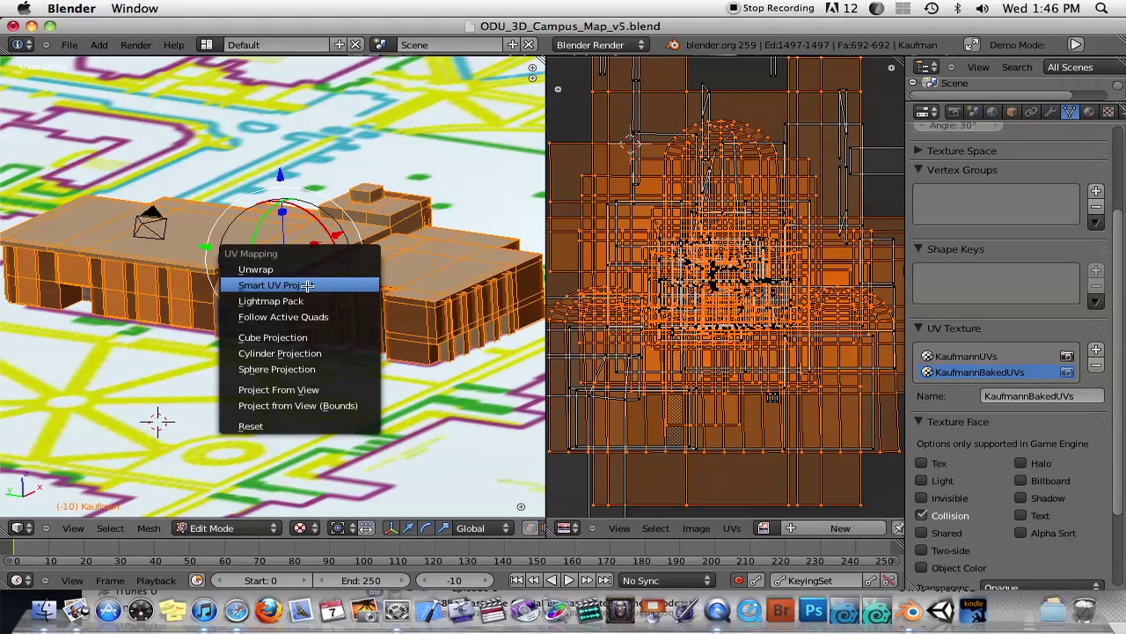
{"action": "left_click", "coordinate": [304, 285]}
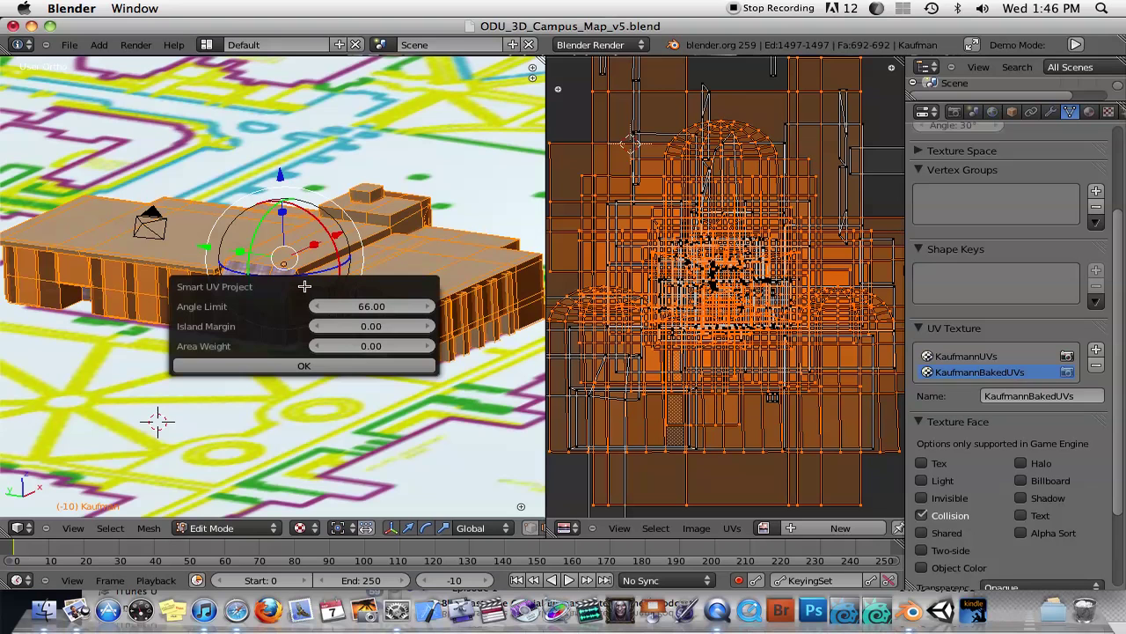
{"action": "left_click", "coordinate": [296, 366]}
Select all UVs and pack the islands to fill the square
{"action": "scroll", "coordinate": [791, 318], "scroll_direction": "up", "scroll_amount": 7}
{"action": "key", "text": "a"}
{"action": "scroll", "coordinate": [790, 319], "scroll_direction": "up", "scroll_amount": 2}
{"action": "key", "text": "a"}
{"action": "scroll", "coordinate": [790, 319], "scroll_direction": "down", "scroll_amount": 1}
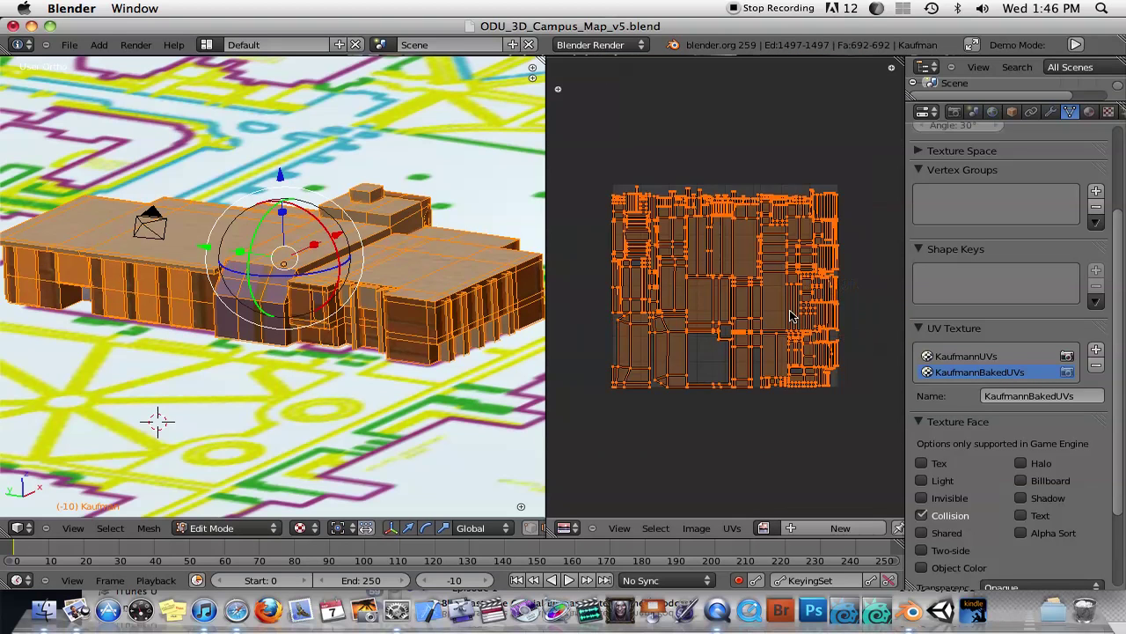
{"action": "left_click", "coordinate": [730, 527]}
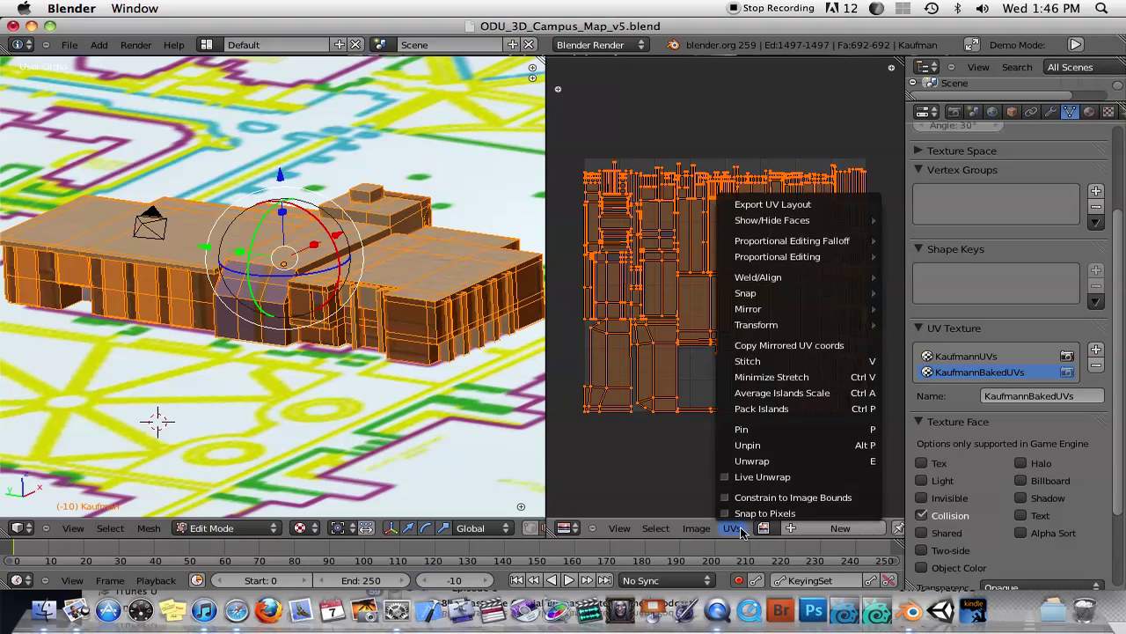
{"action": "left_click", "coordinate": [752, 412]}
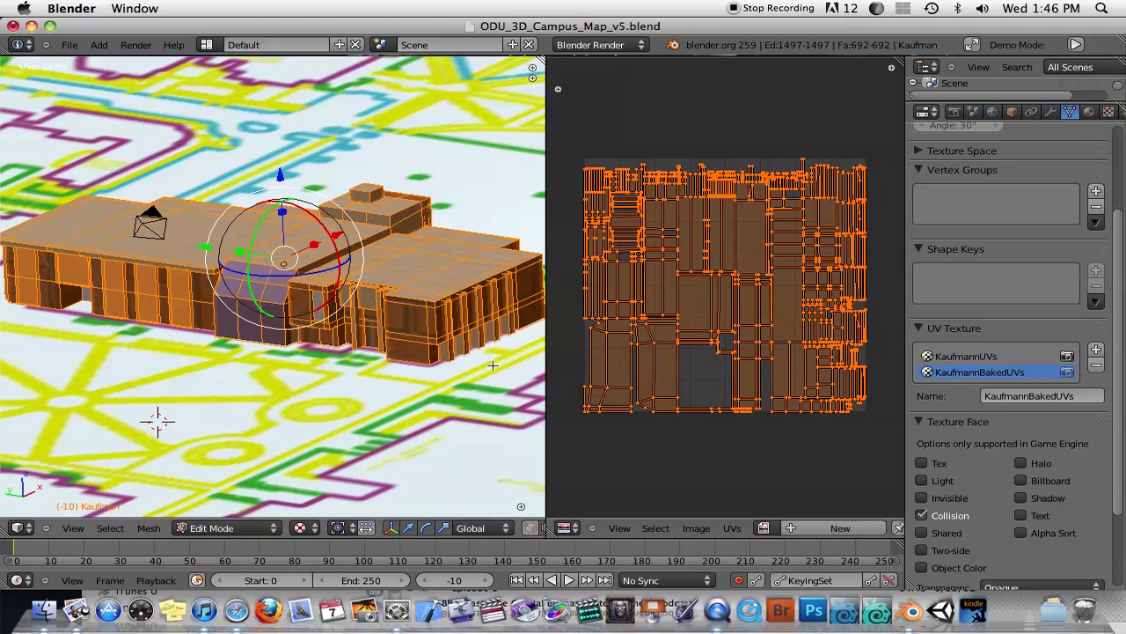
{"action": "scroll", "coordinate": [351, 315], "scroll_direction": "up", "scroll_amount": 1}
{"action": "scroll", "coordinate": [387, 359], "scroll_direction": "up", "scroll_amount": 3}
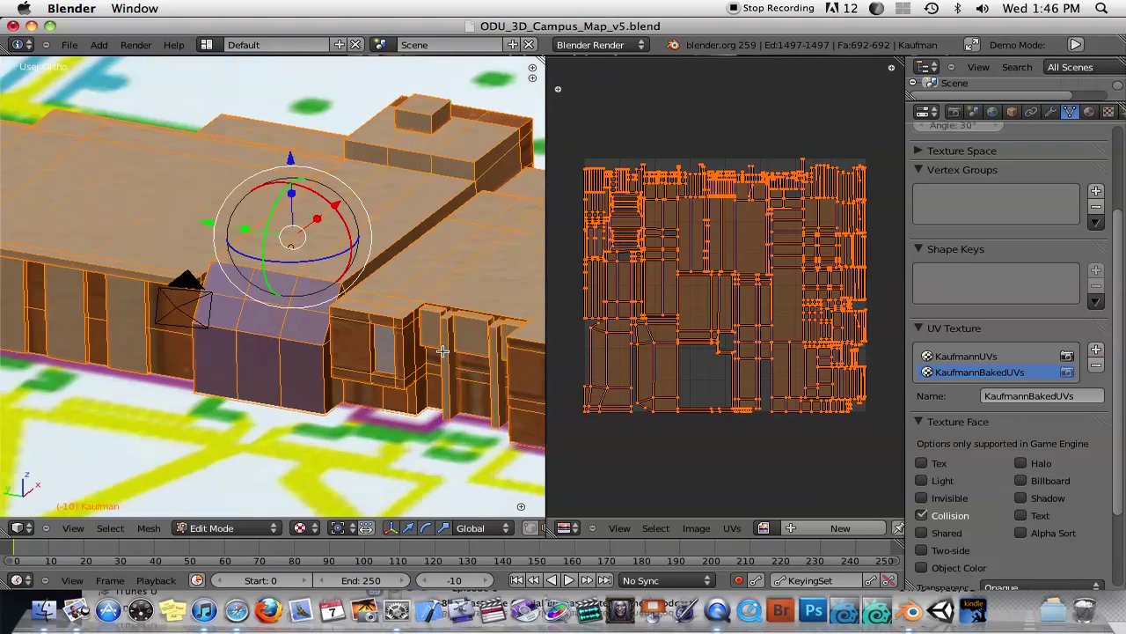
{"action": "scroll", "coordinate": [387, 386], "scroll_direction": "down", "scroll_amount": 4}
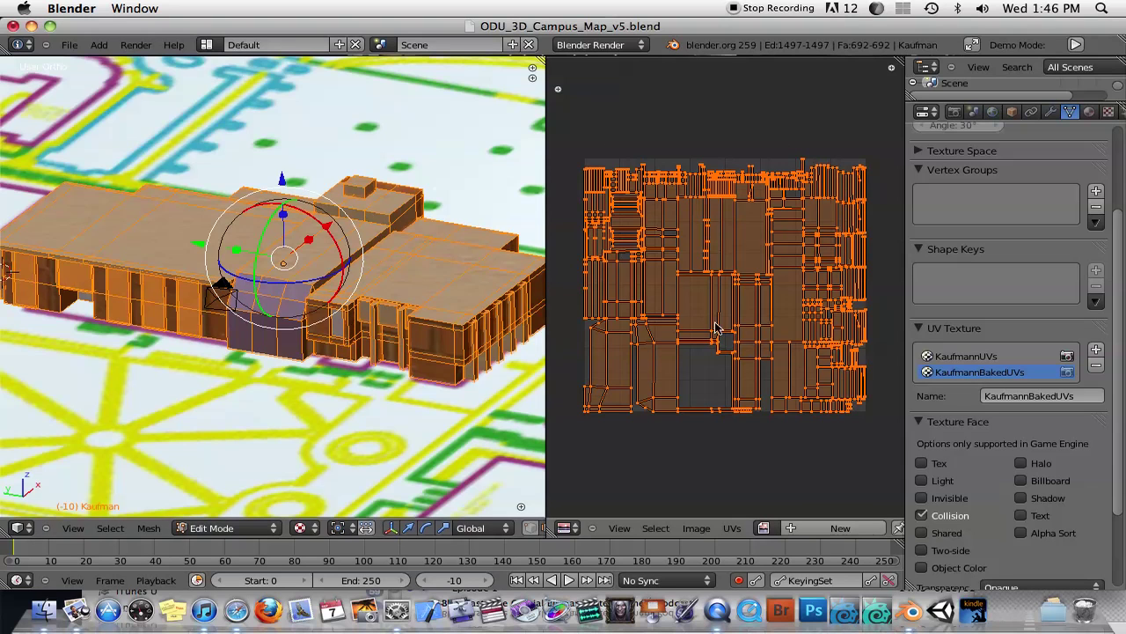
Create a new black 1024×1024 image named KaufmanBaked in the UV/Image editor
{"action": "left_click", "coordinate": [793, 532]}
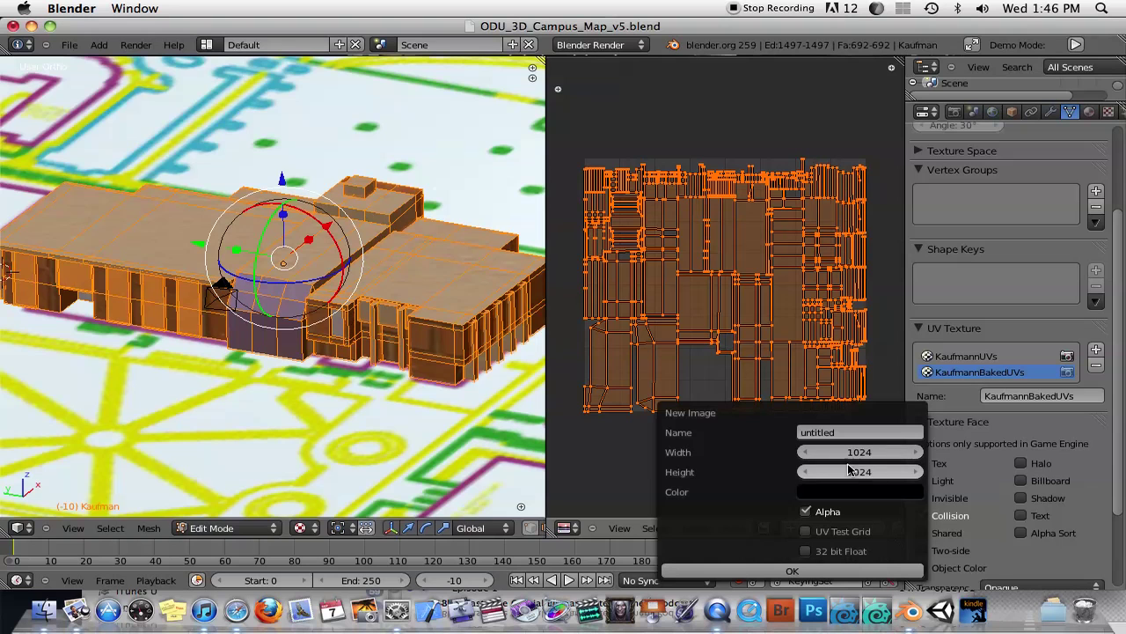
{"action": "key", "text": "Escape"}
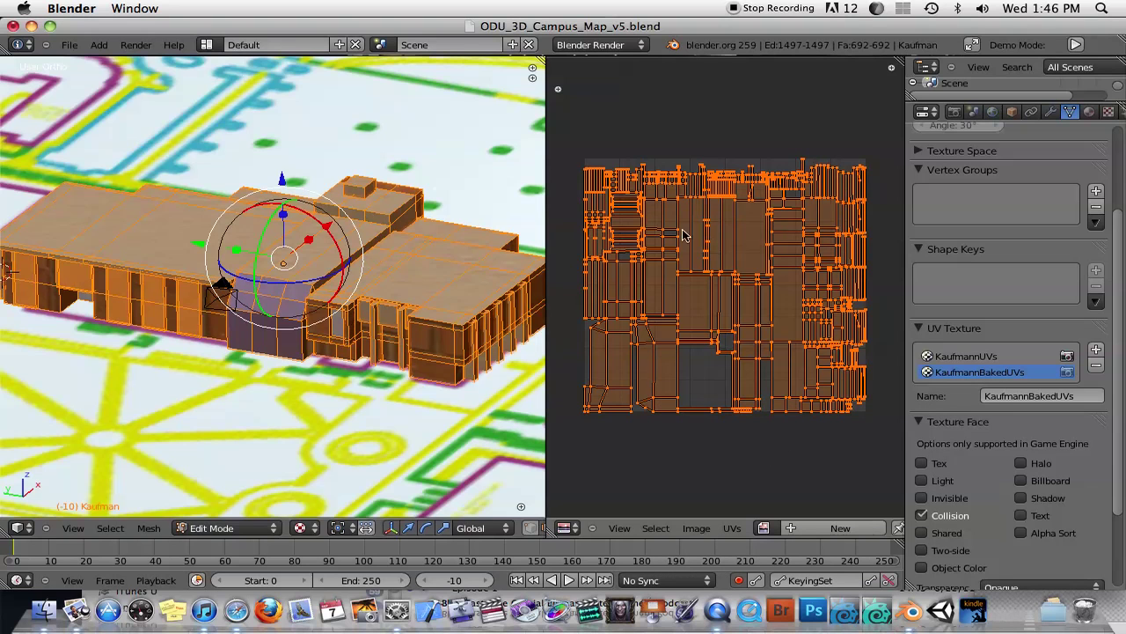
{"action": "left_click", "coordinate": [793, 528]}
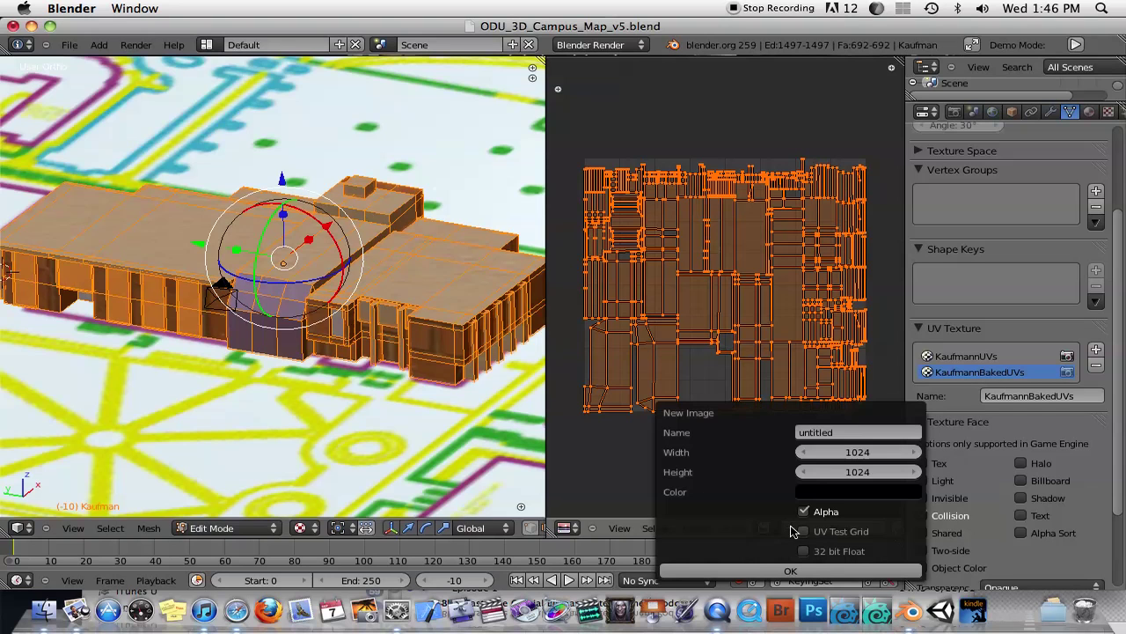
{"action": "left_click", "coordinate": [847, 432]}
{"action": "key", "text": "BackSpace"}
{"action": "type", "text": "KaufmanBaked"}
{"action": "key", "text": "Return"}
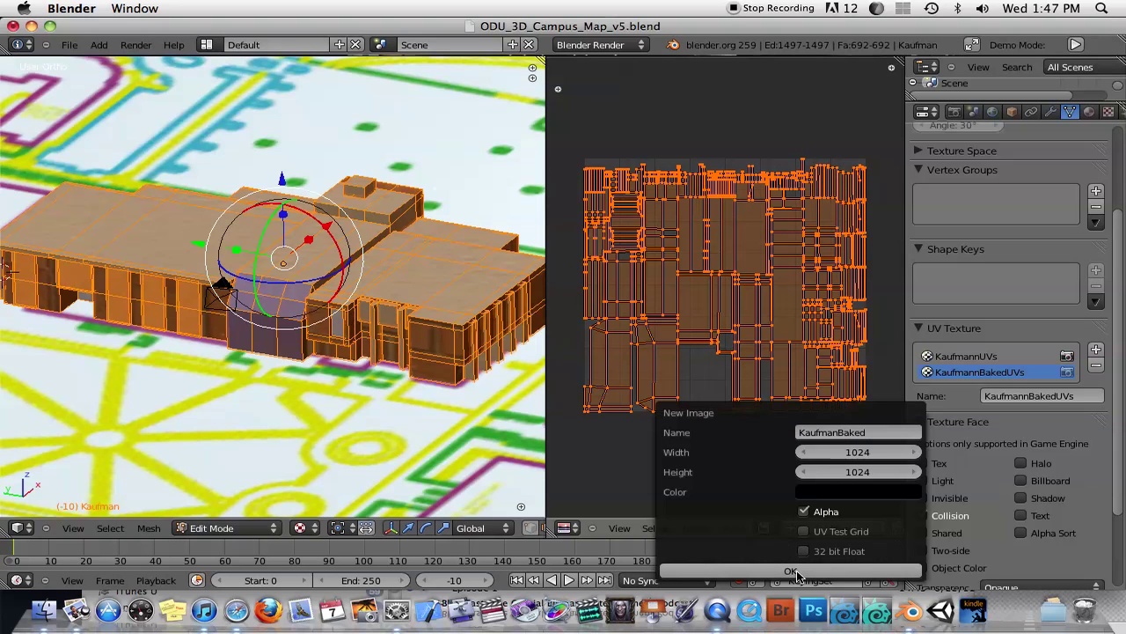
{"action": "left_click", "coordinate": [790, 571]}
{"action": "scroll", "coordinate": [792, 303], "scroll_direction": "down", "scroll_amount": 4}
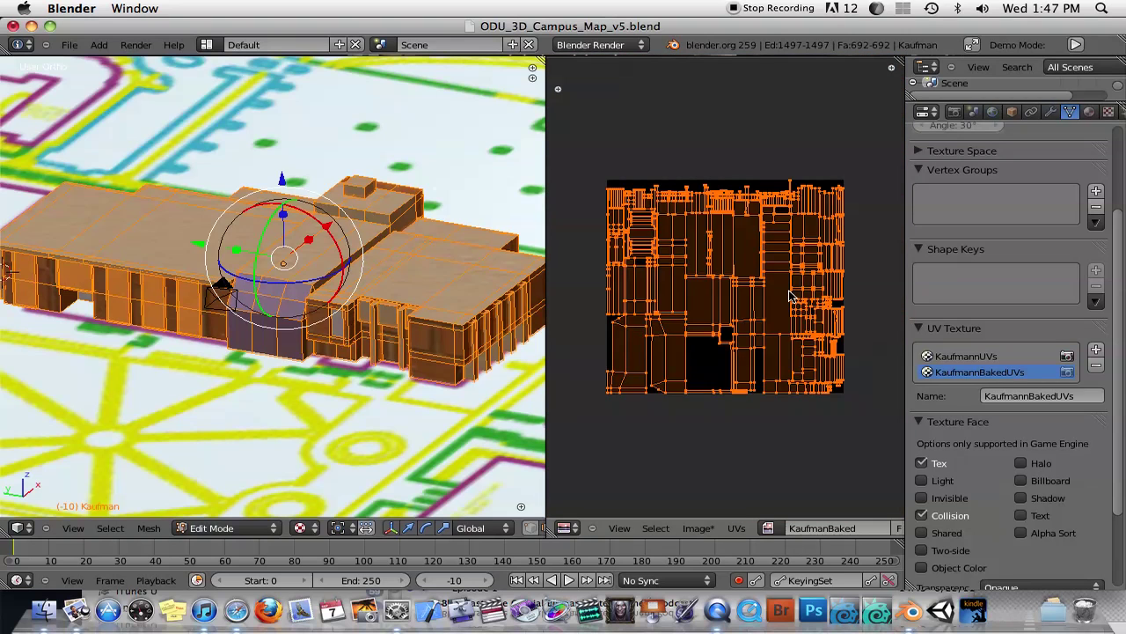
{"action": "scroll", "coordinate": [792, 297], "scroll_direction": "up", "scroll_amount": 1}
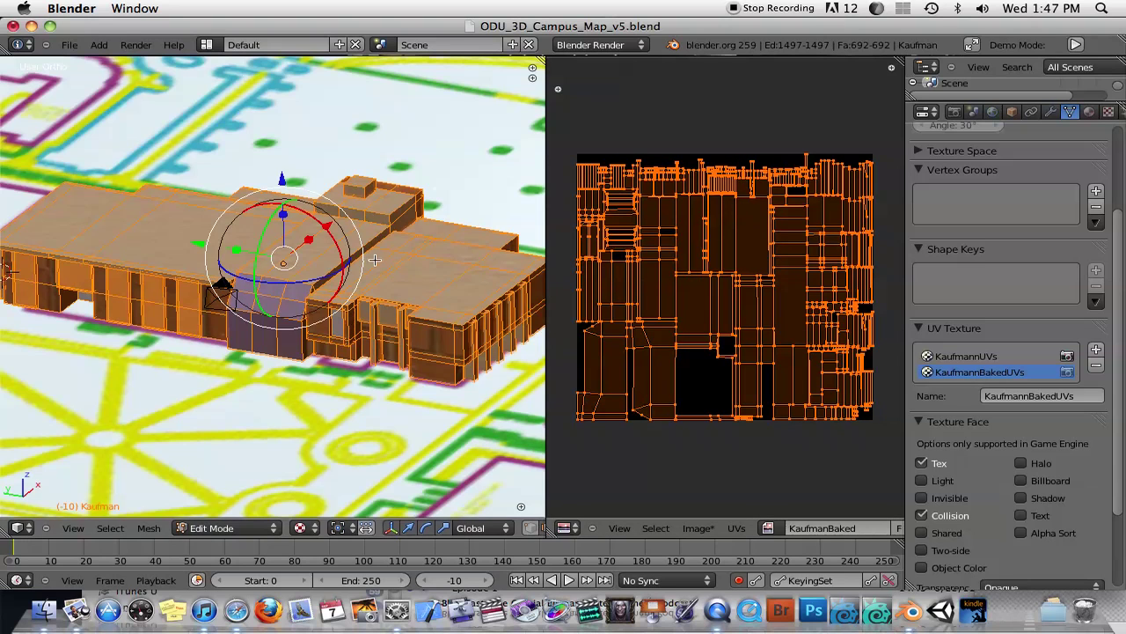
Switch to Object Mode and check the Render tab's Bake panel, keeping Bake Mode at Full Render
{"action": "left_click", "coordinate": [954, 113]}
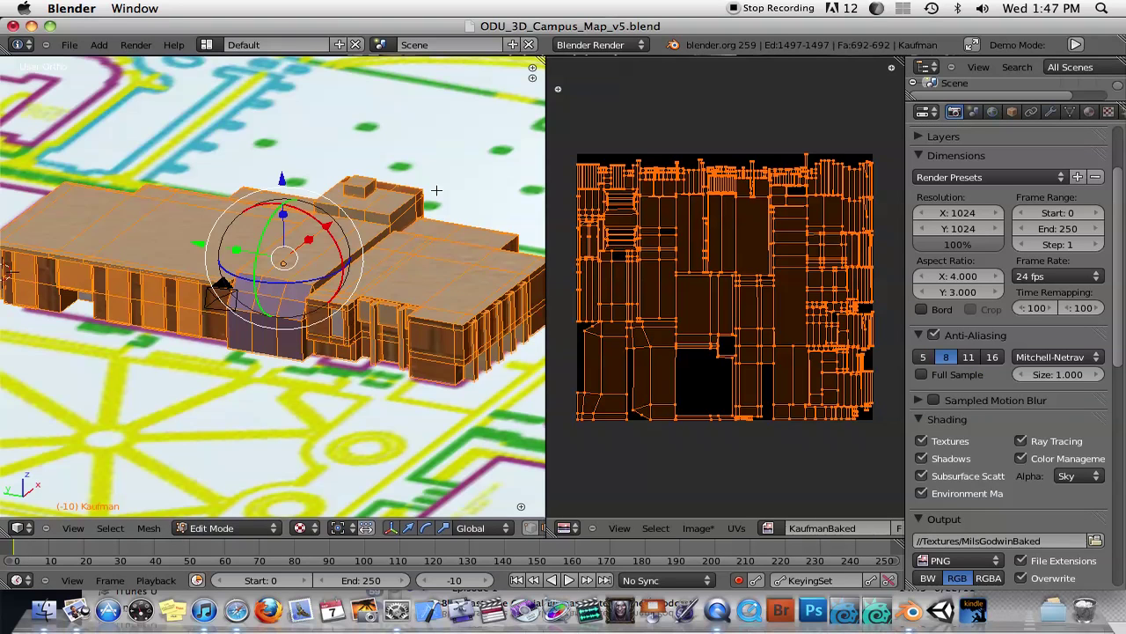
{"action": "key", "text": "Tab"}
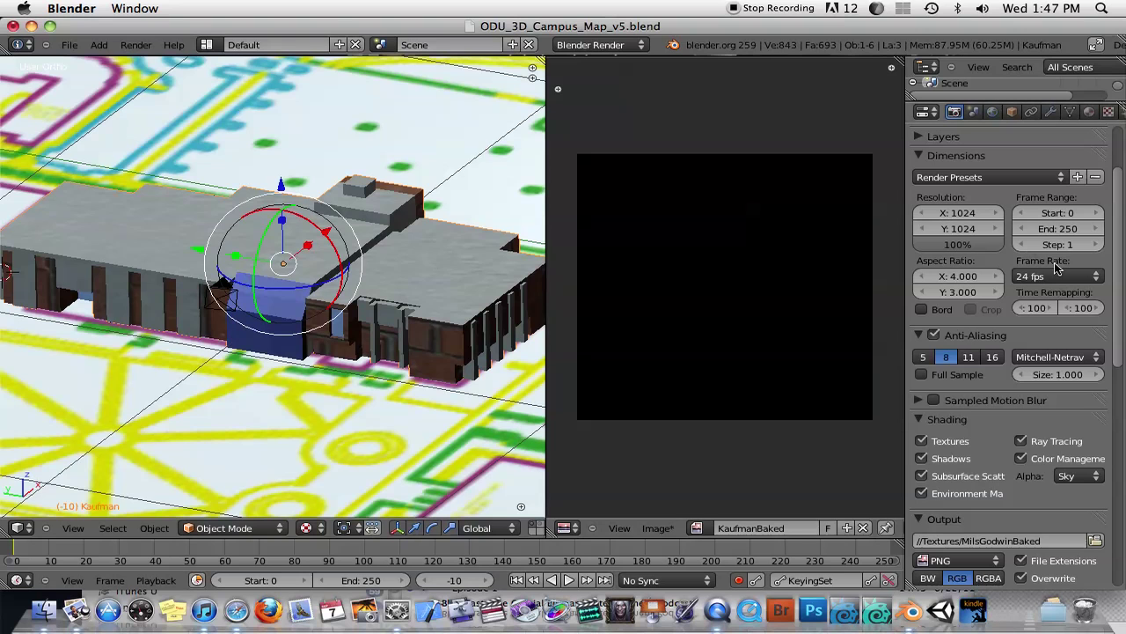
{"action": "scroll", "coordinate": [1010, 199], "scroll_direction": "down", "scroll_amount": 3}
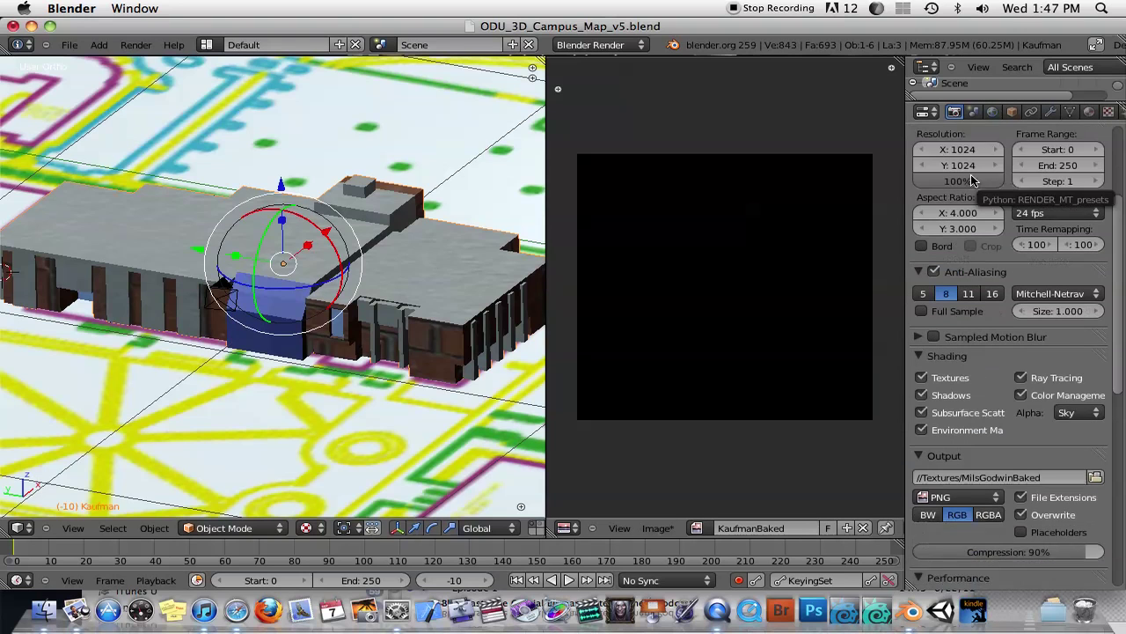
{"action": "scroll", "coordinate": [1061, 298], "scroll_direction": "down", "scroll_amount": 13}
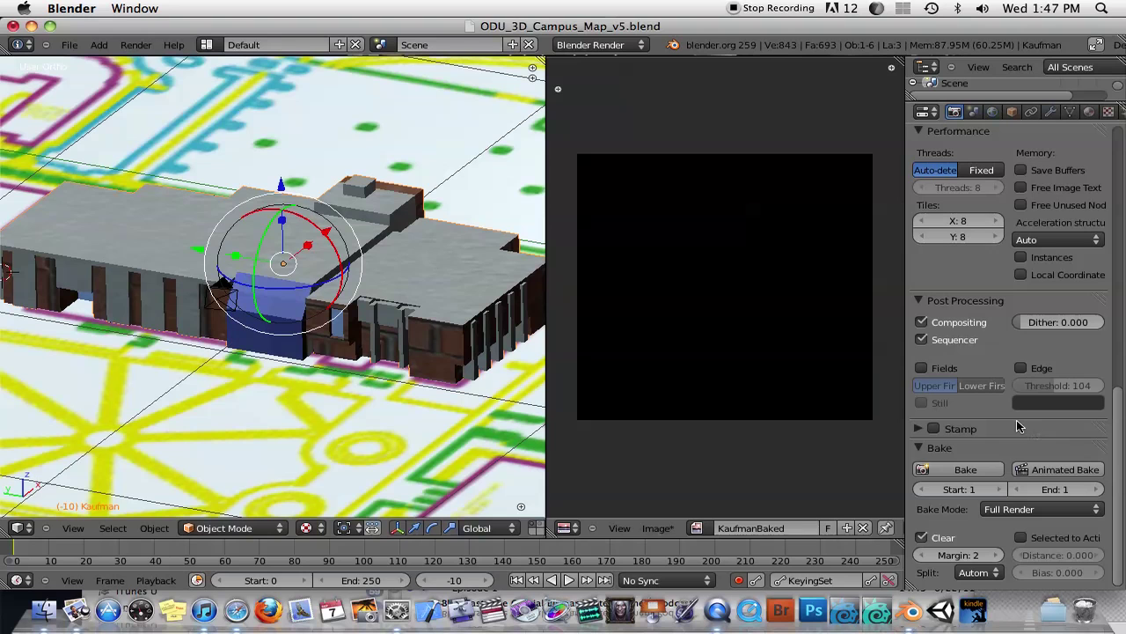
{"action": "left_click", "coordinate": [1088, 514]}
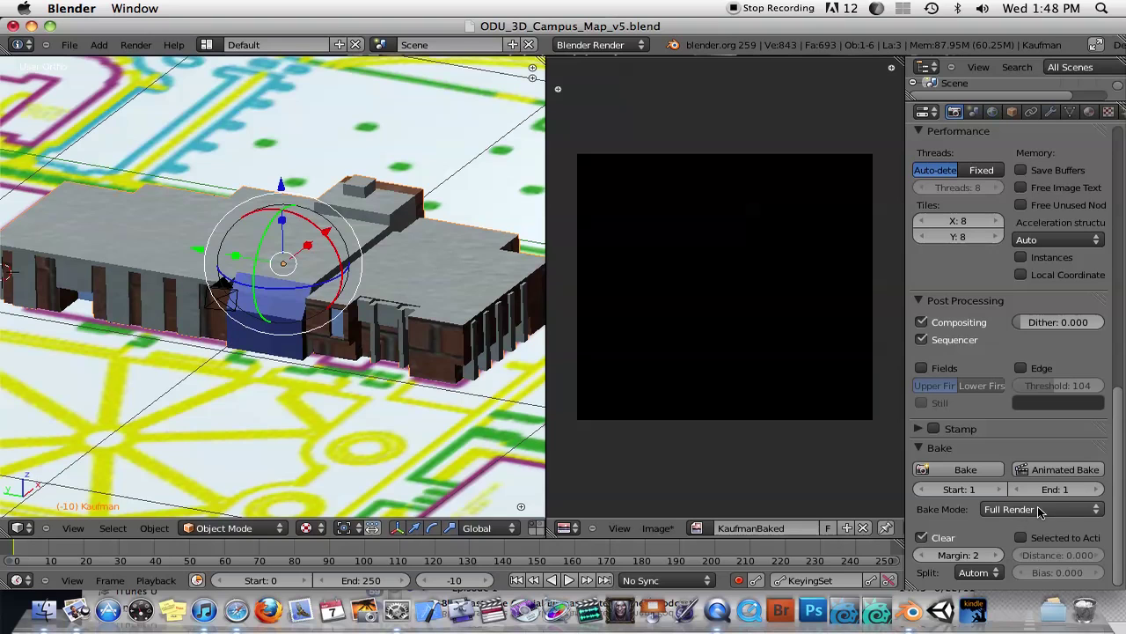
{"action": "left_click", "coordinate": [1065, 511]}
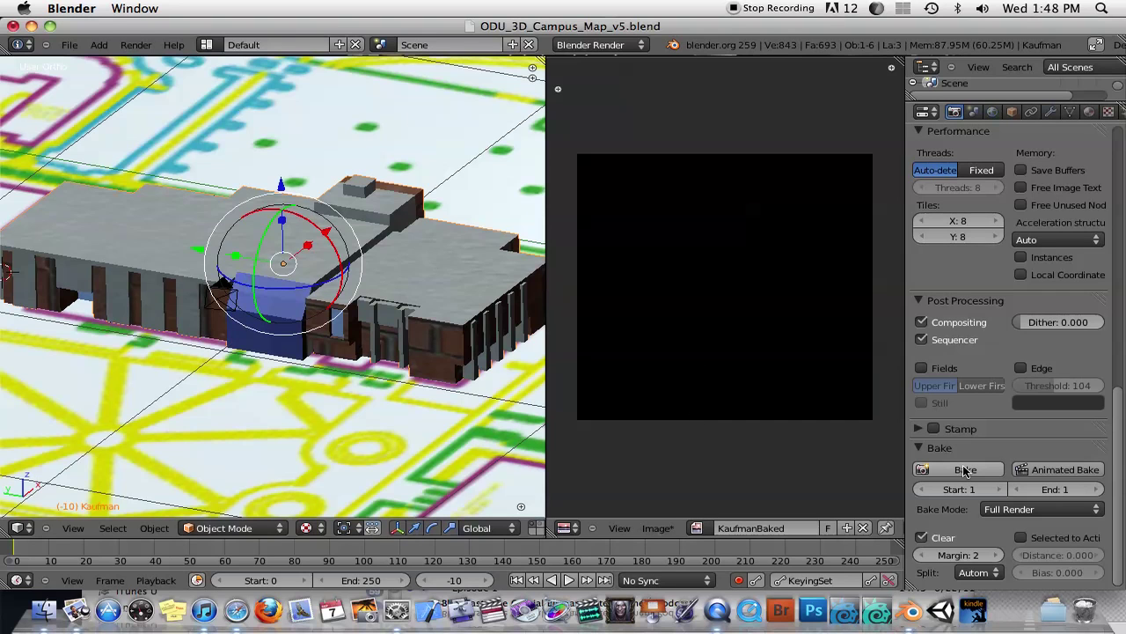
Bake the full render into KaufmanBaked, then bring up Save As Image
{"action": "left_click", "coordinate": [965, 470]}
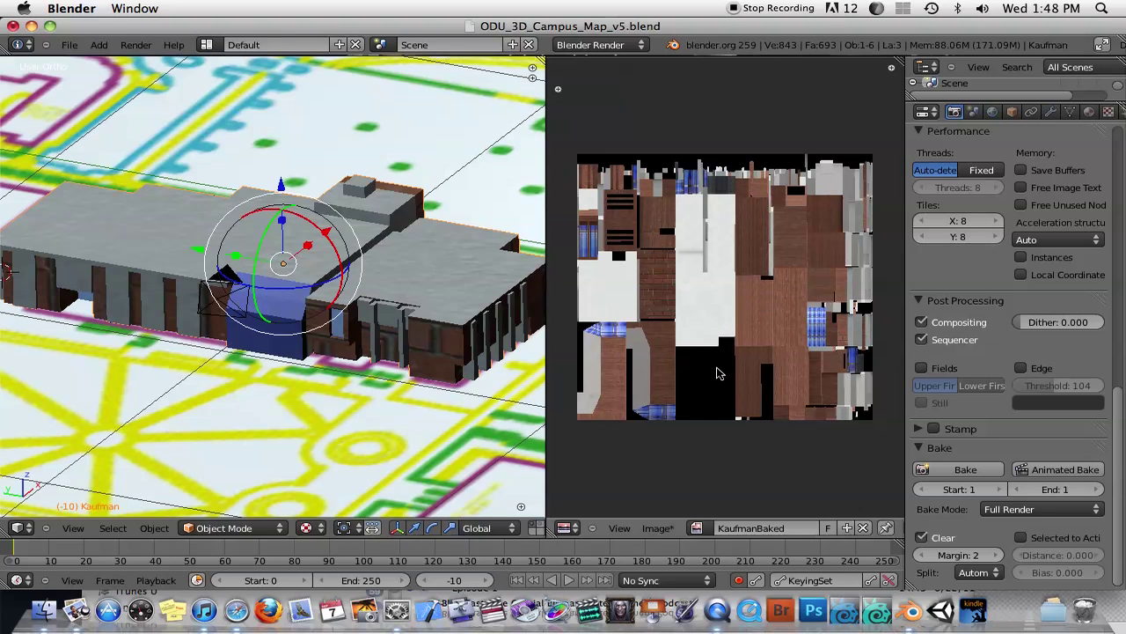
{"action": "left_click", "coordinate": [660, 533]}
{"action": "left_click", "coordinate": [687, 432]}
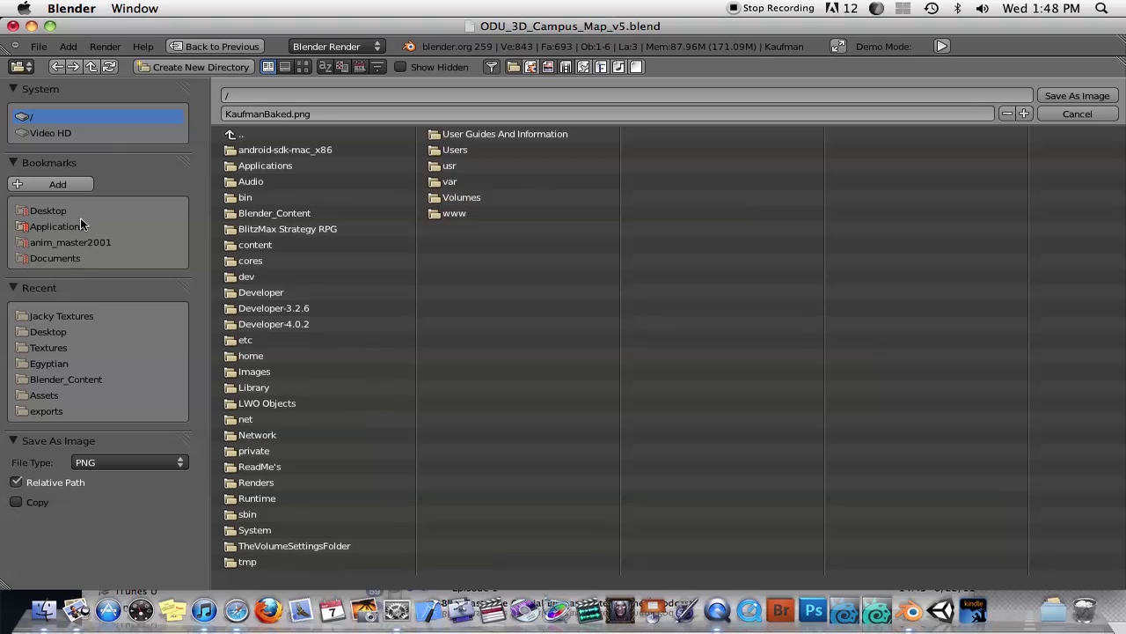
Save KaufmanBaked.png to Desktop/Unity Programs/Unity Campus Map/UnityCampusMap/Assets/Textures
{"action": "left_click", "coordinate": [48, 212]}
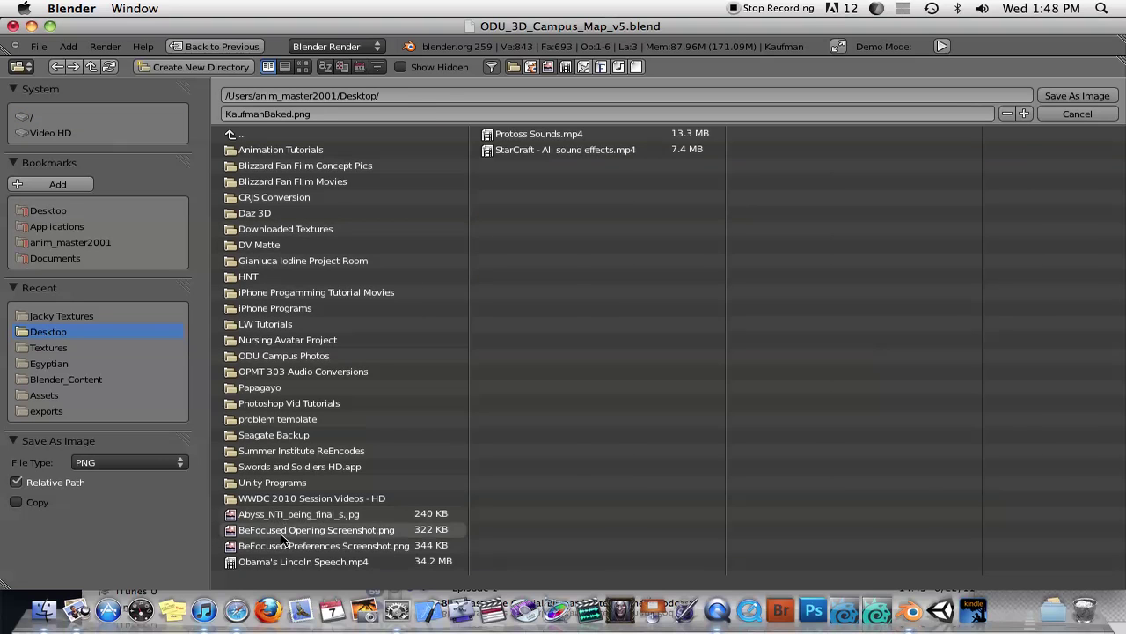
{"action": "left_click", "coordinate": [297, 483]}
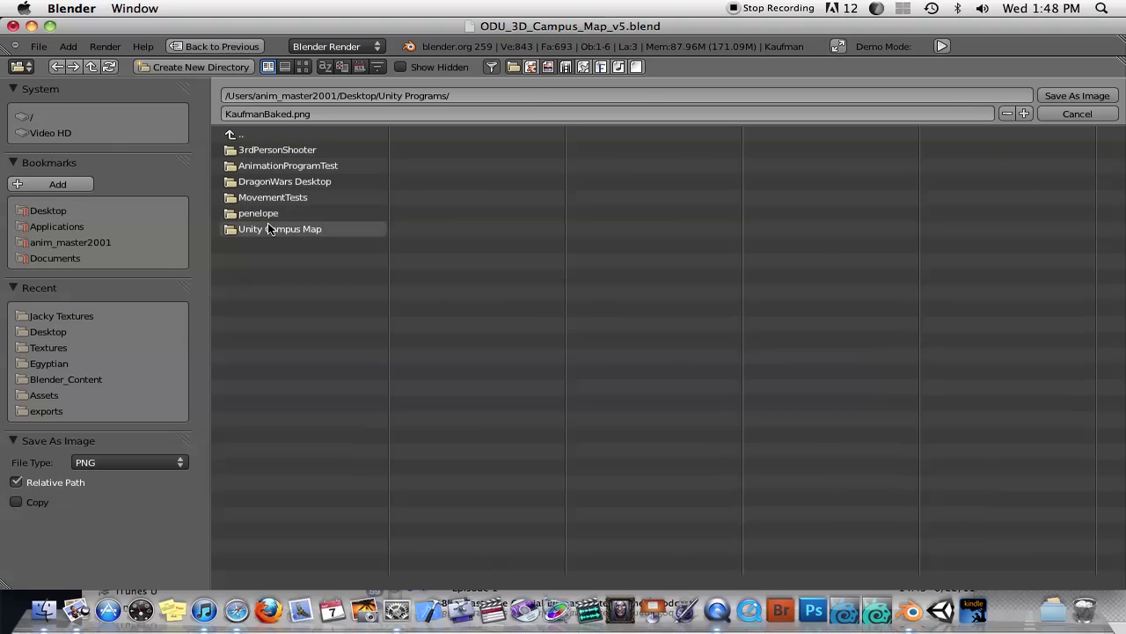
{"action": "left_click", "coordinate": [267, 224]}
{"action": "left_click", "coordinate": [264, 149]}
{"action": "left_click", "coordinate": [256, 149]}
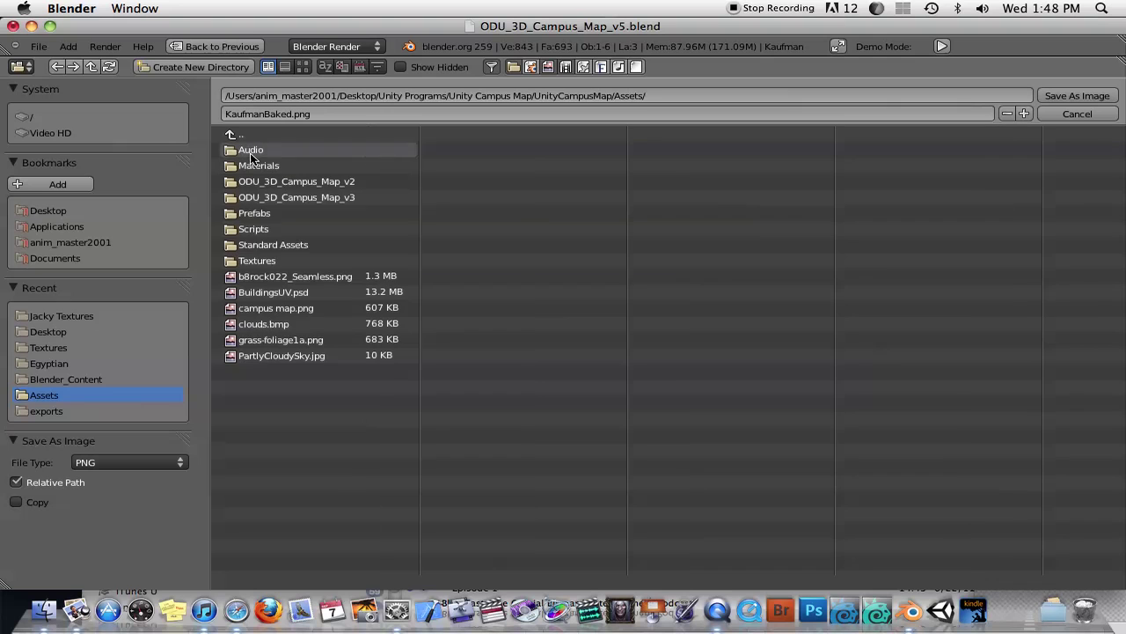
{"action": "left_click", "coordinate": [274, 255]}
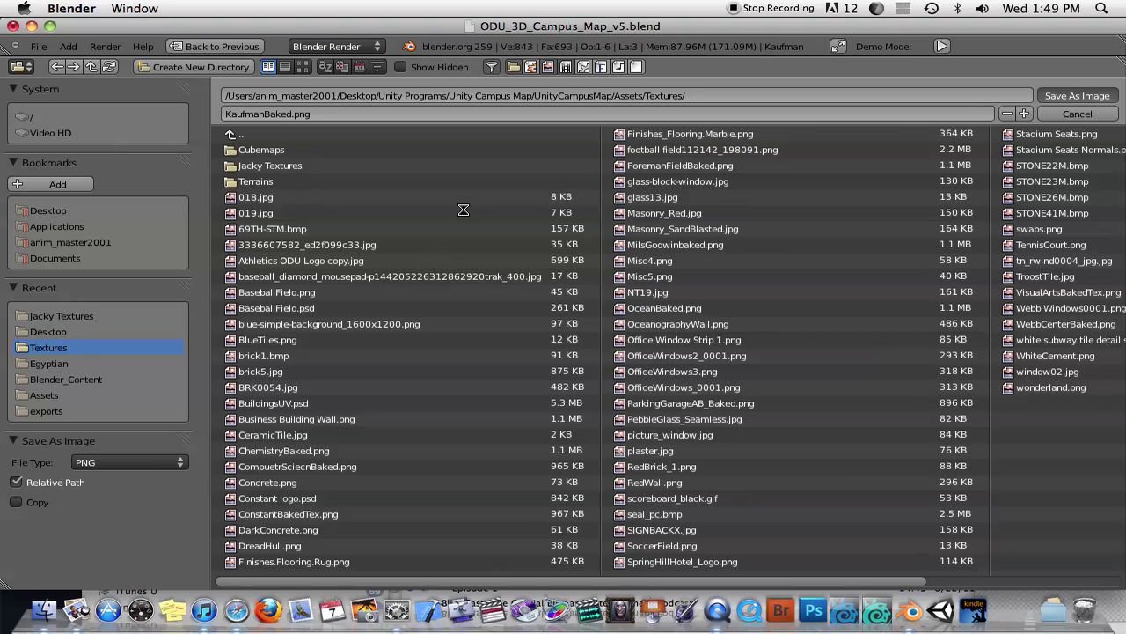
{"action": "key", "text": "Return"}
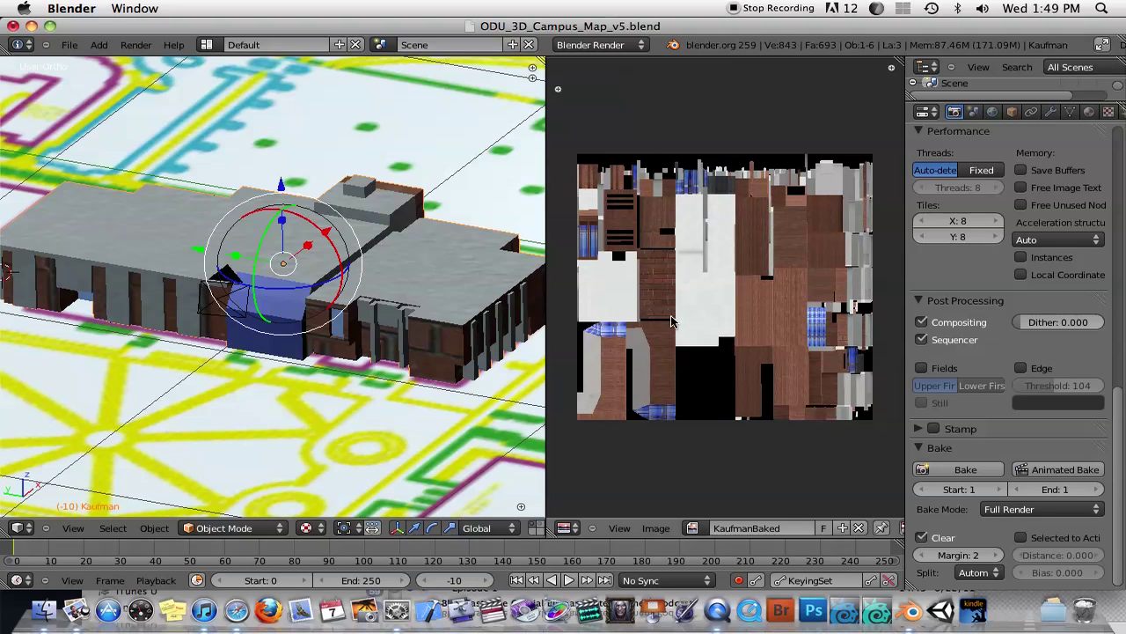
Add a fifth material slot holding a new material named KaufmannBaked
{"action": "left_click", "coordinate": [1090, 112]}
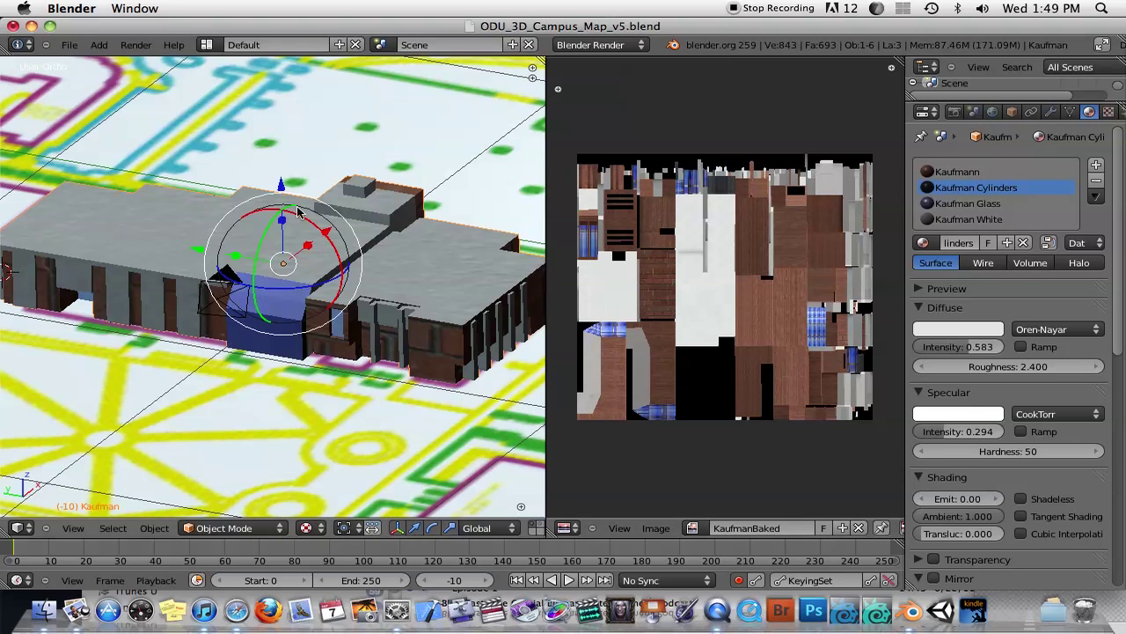
{"action": "left_click", "coordinate": [978, 172]}
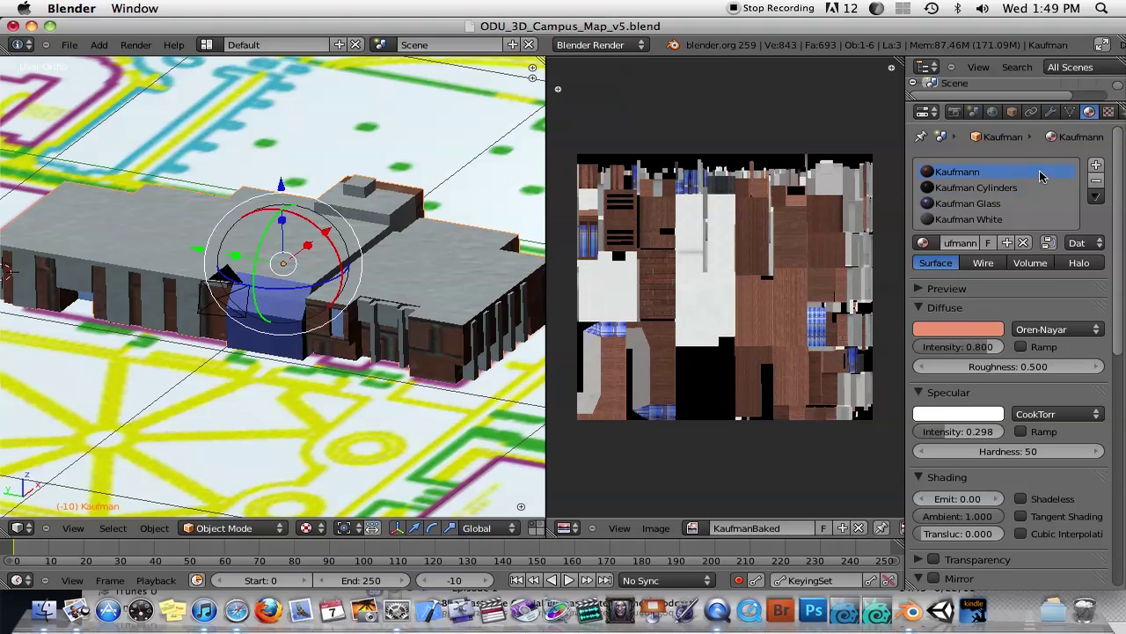
{"action": "left_click", "coordinate": [1096, 165]}
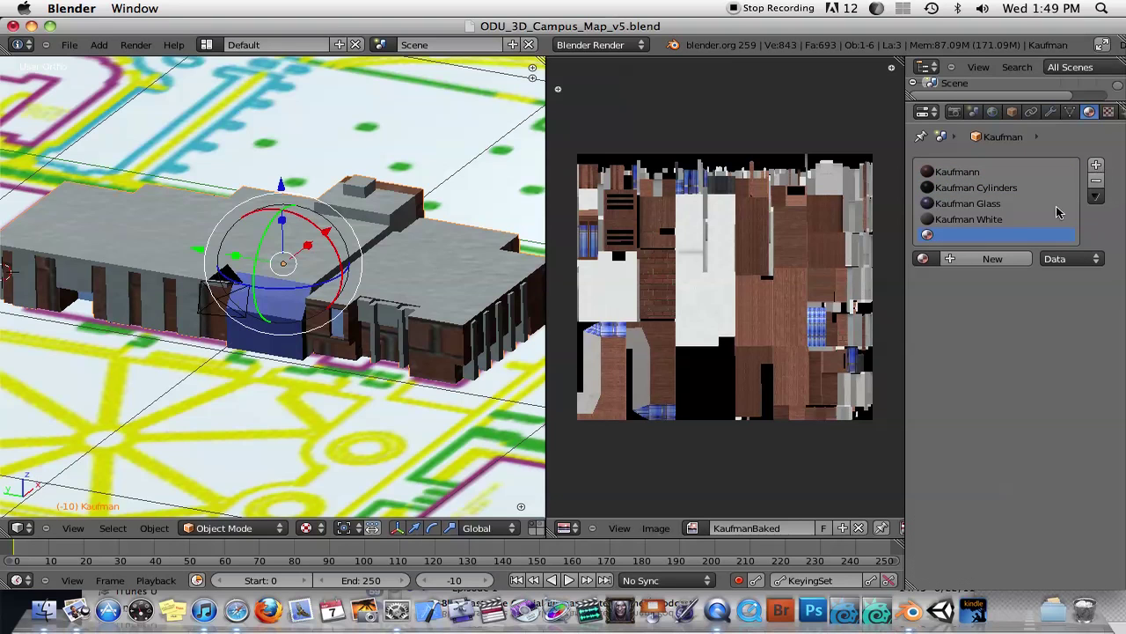
{"action": "left_click", "coordinate": [966, 260]}
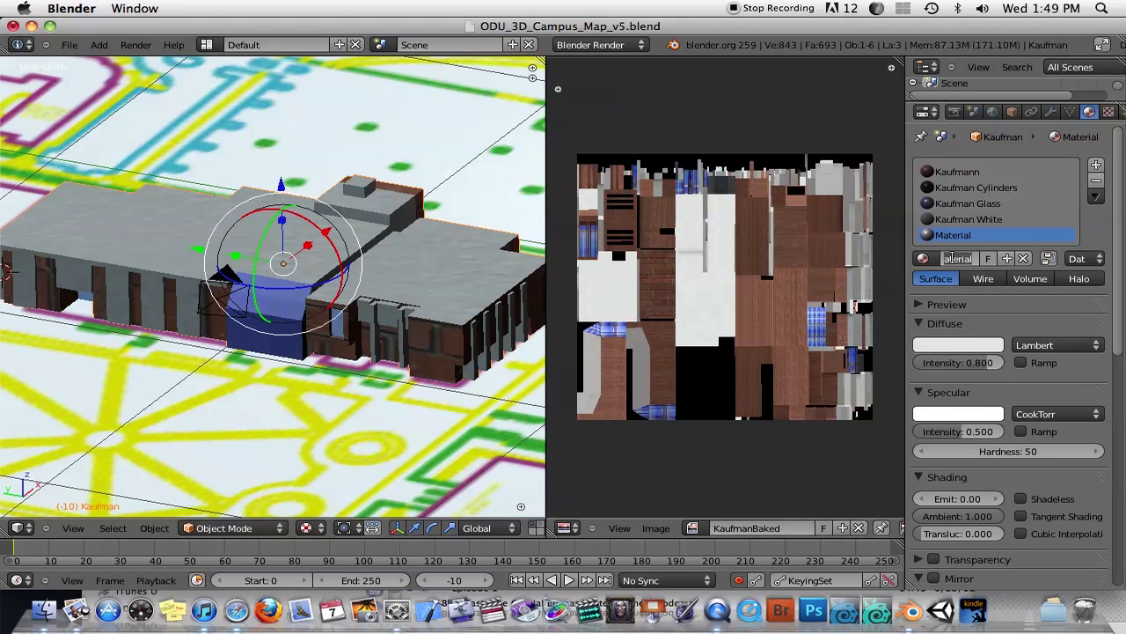
{"action": "key", "text": "BackSpace"}
{"action": "type", "text": "KaufmannBaked"}
{"action": "key", "text": "Return"}
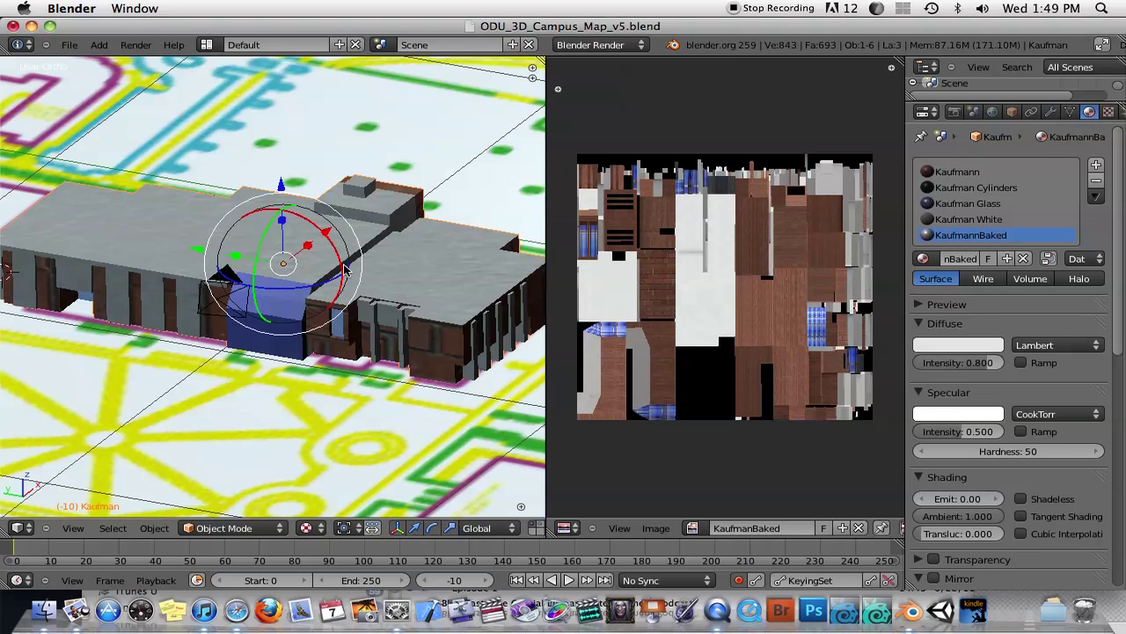
Assign KaufmannBaked to all faces of the Kaufman mesh in Edit Mode, then check the result
{"action": "key", "text": "Tab"}
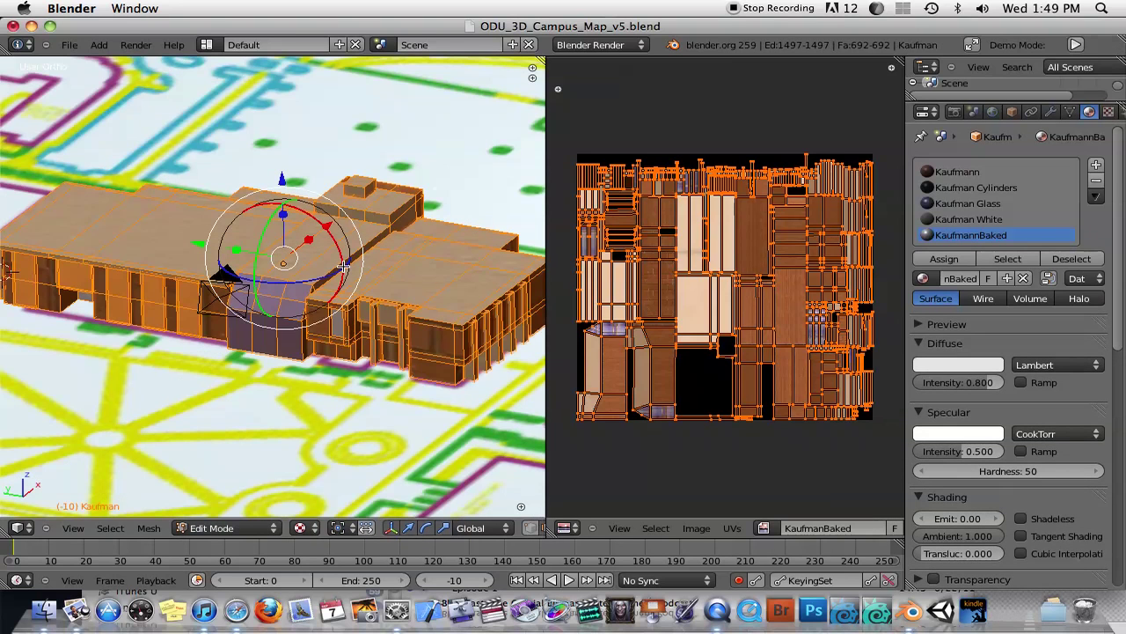
{"action": "left_click", "coordinate": [945, 260]}
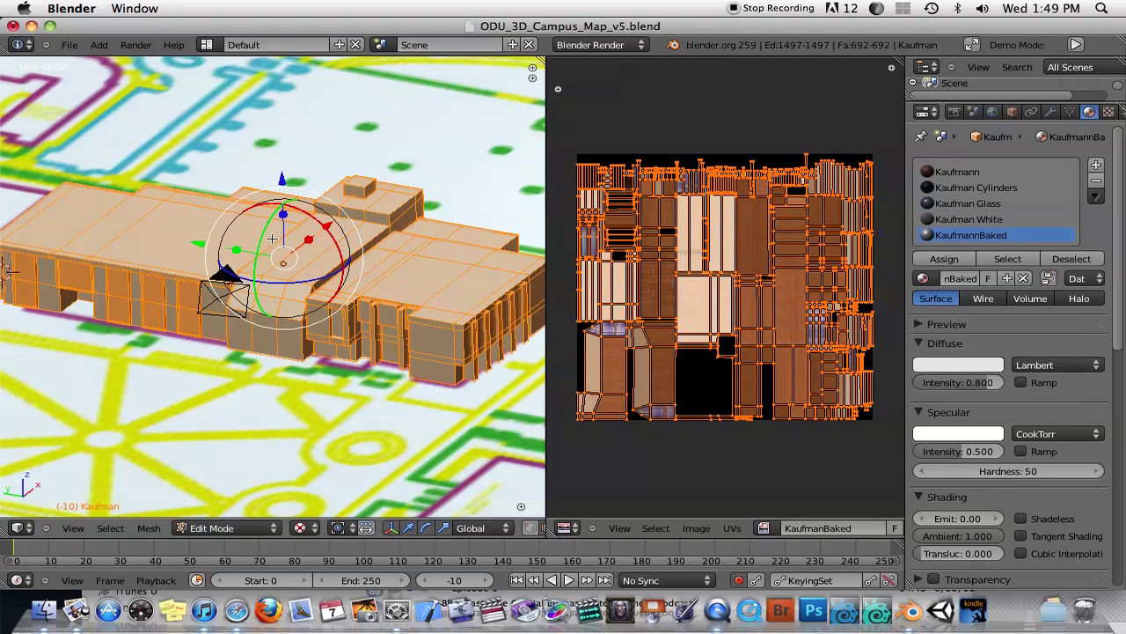
{"action": "middle_click_drag", "start_coordinate": [260, 255], "coordinate": [212, 343]}
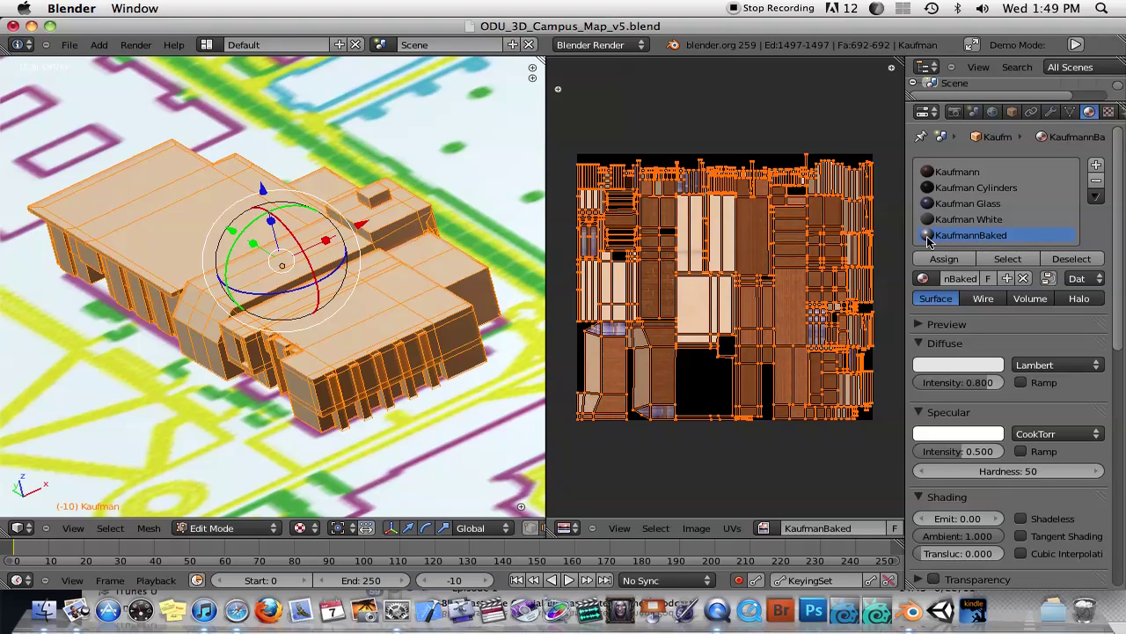
Add a new texture named KaufmannBakedTex to the KaufmannBaked material
{"action": "left_click", "coordinate": [1110, 112]}
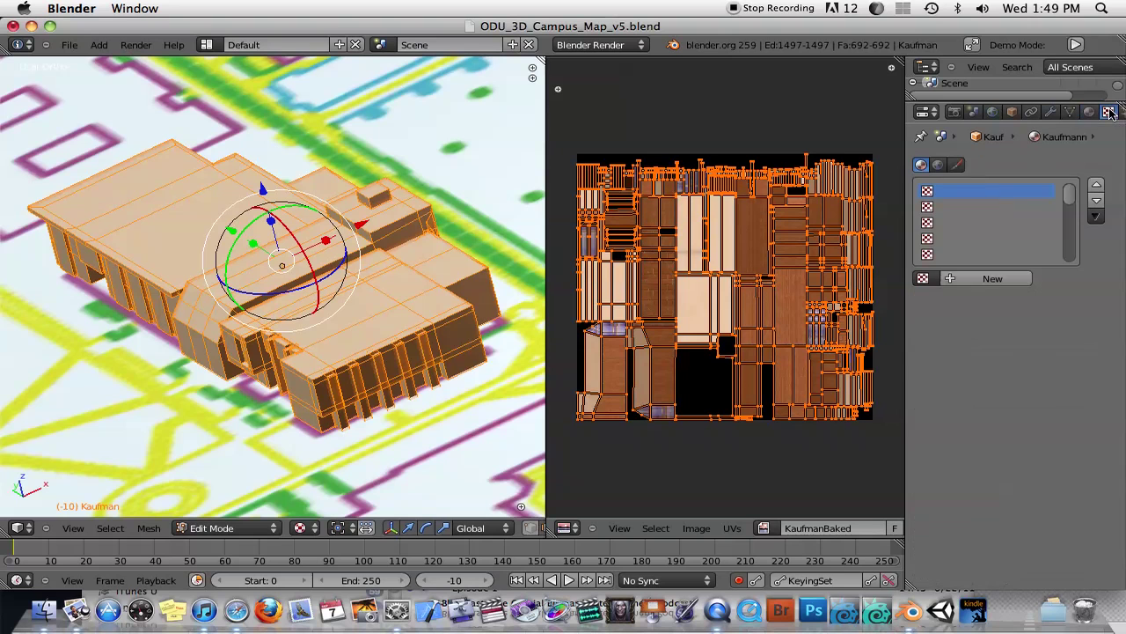
{"action": "left_click", "coordinate": [964, 279]}
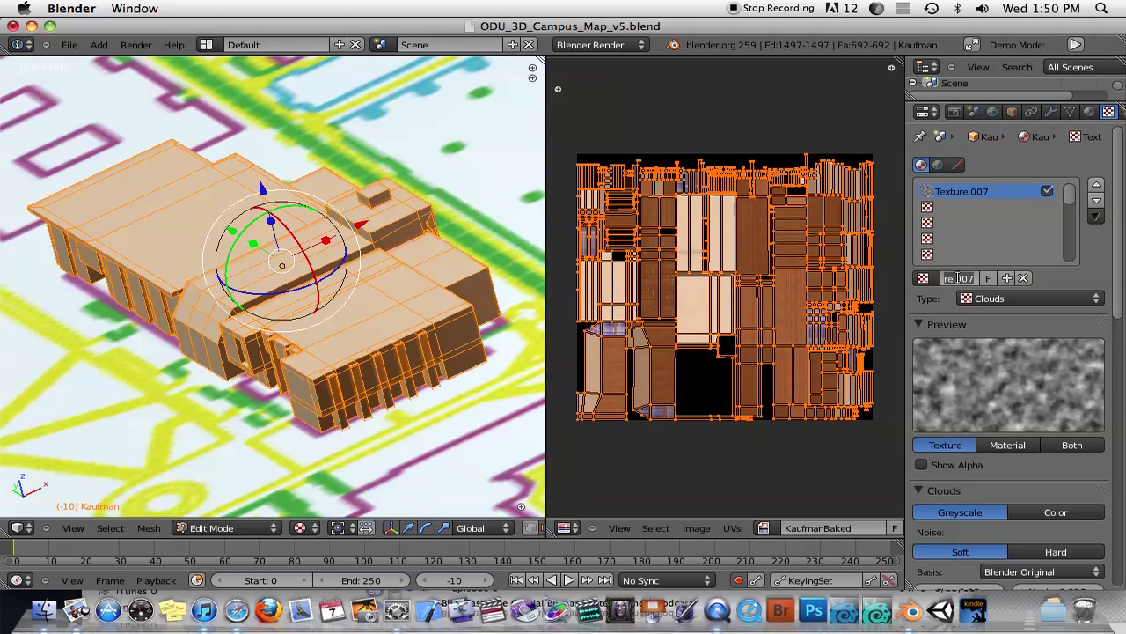
{"action": "left_click", "coordinate": [957, 279]}
{"action": "type", "text": "Ka"}
{"action": "type", "text": "ufmannBaked"}
{"action": "type", "text": "Tex"}
{"action": "key", "text": "Return"}
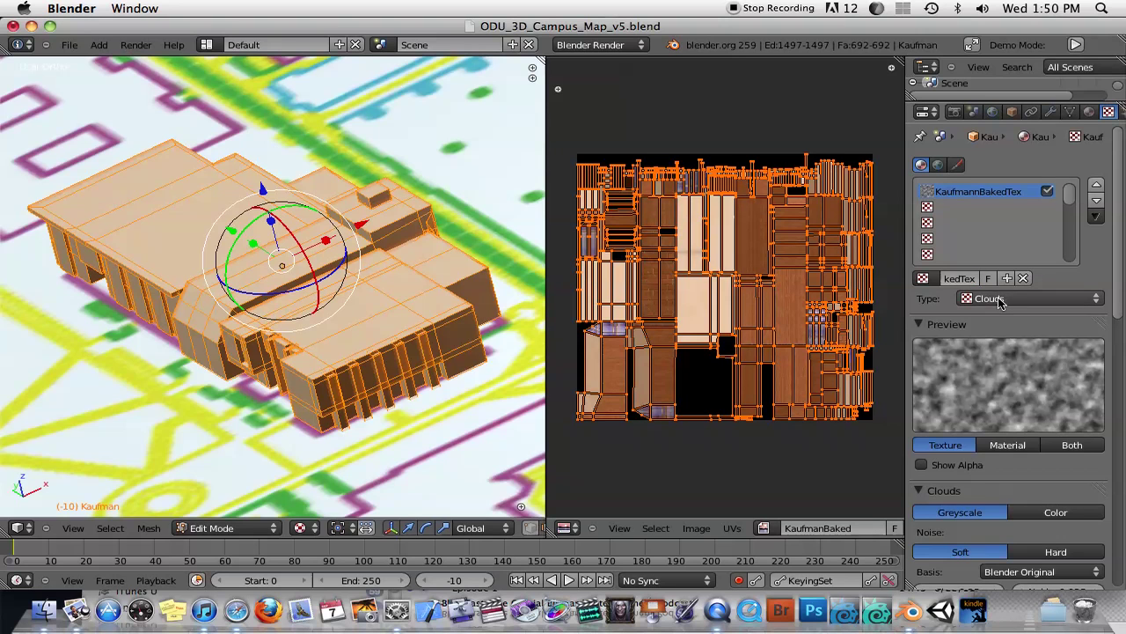
Try the Clouds, Marble and Musgrave texture types, settling on Image or Movie
{"action": "left_click", "coordinate": [1001, 299]}
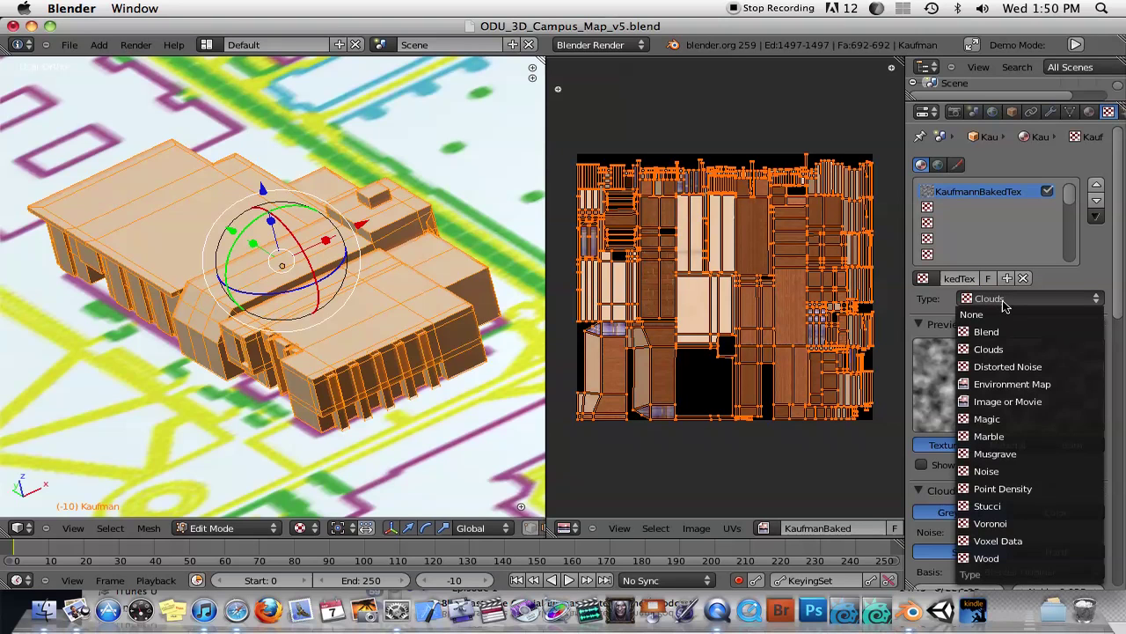
{"action": "left_click", "coordinate": [1020, 405]}
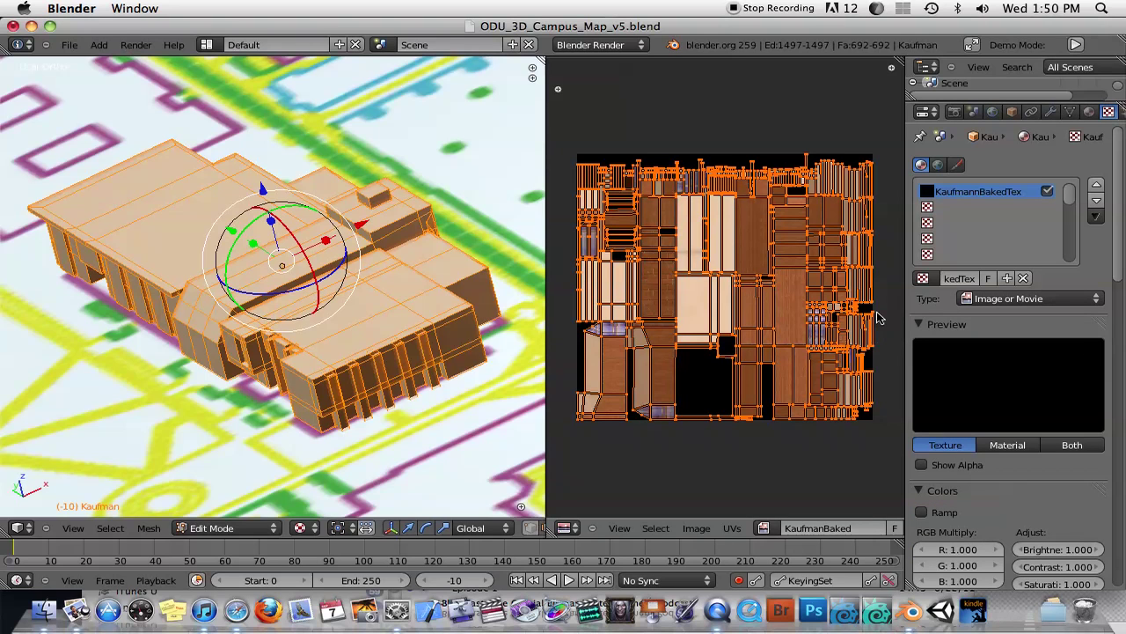
{"action": "left_click", "coordinate": [1055, 302]}
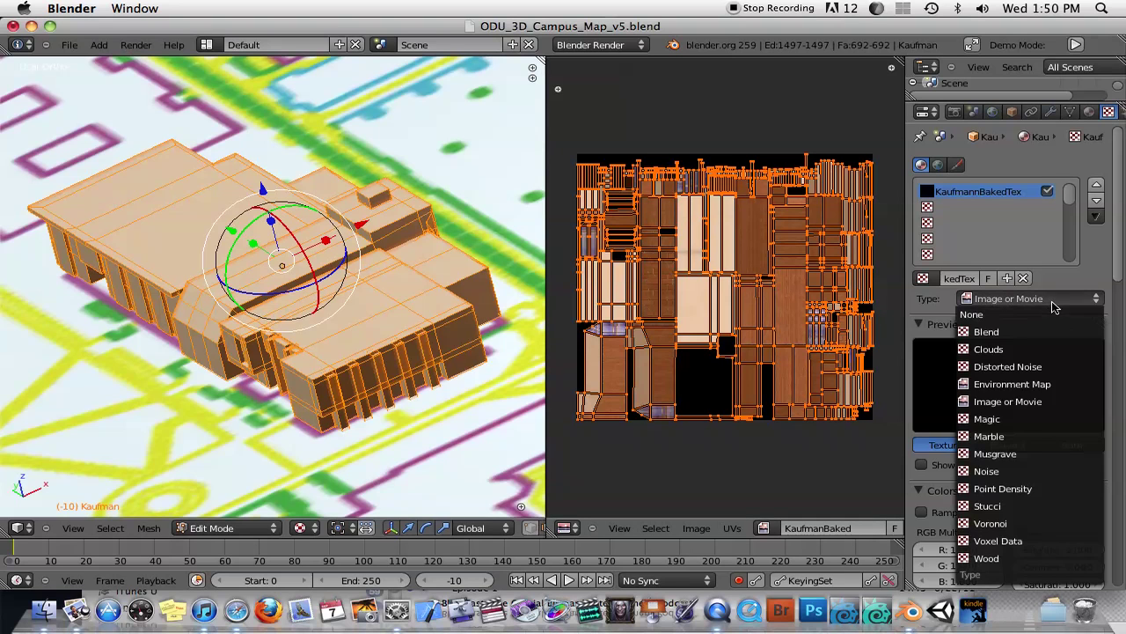
{"action": "left_click", "coordinate": [995, 333]}
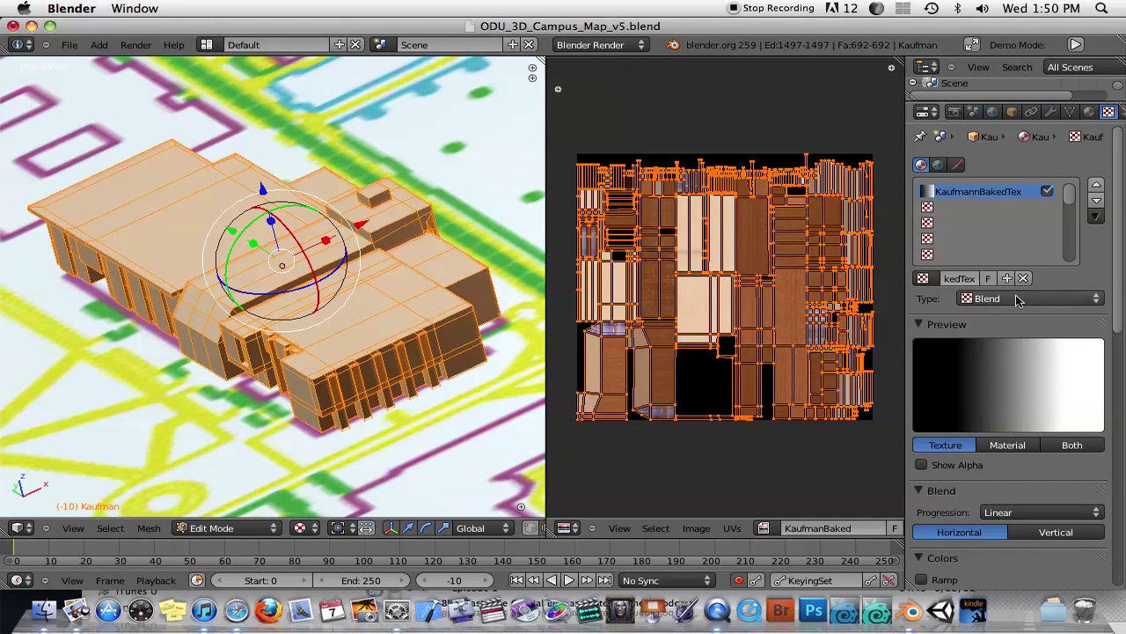
{"action": "left_click", "coordinate": [1059, 299]}
{"action": "left_click", "coordinate": [992, 349]}
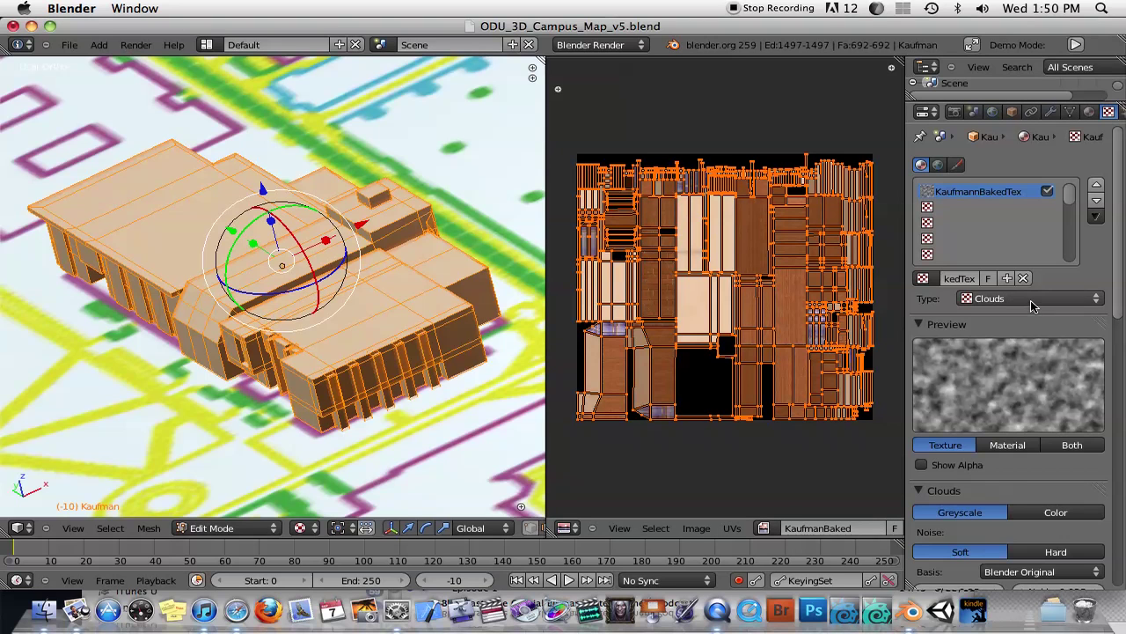
{"action": "left_click", "coordinate": [1066, 301]}
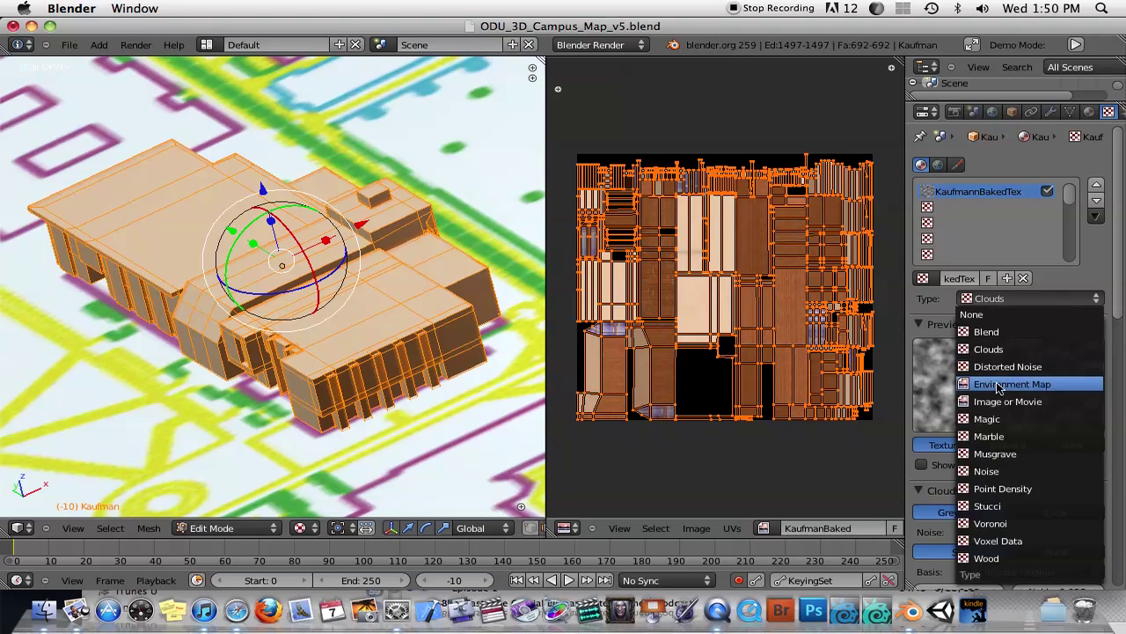
{"action": "left_click", "coordinate": [993, 437]}
{"action": "left_click", "coordinate": [1018, 303]}
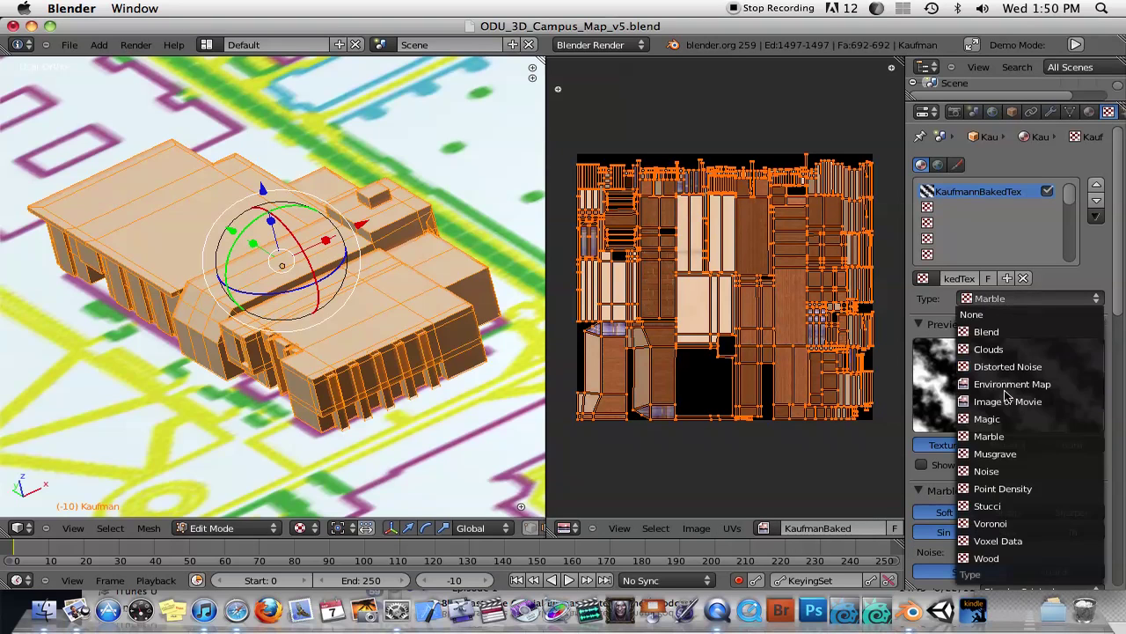
{"action": "left_click", "coordinate": [1008, 456]}
{"action": "left_click", "coordinate": [1010, 301]}
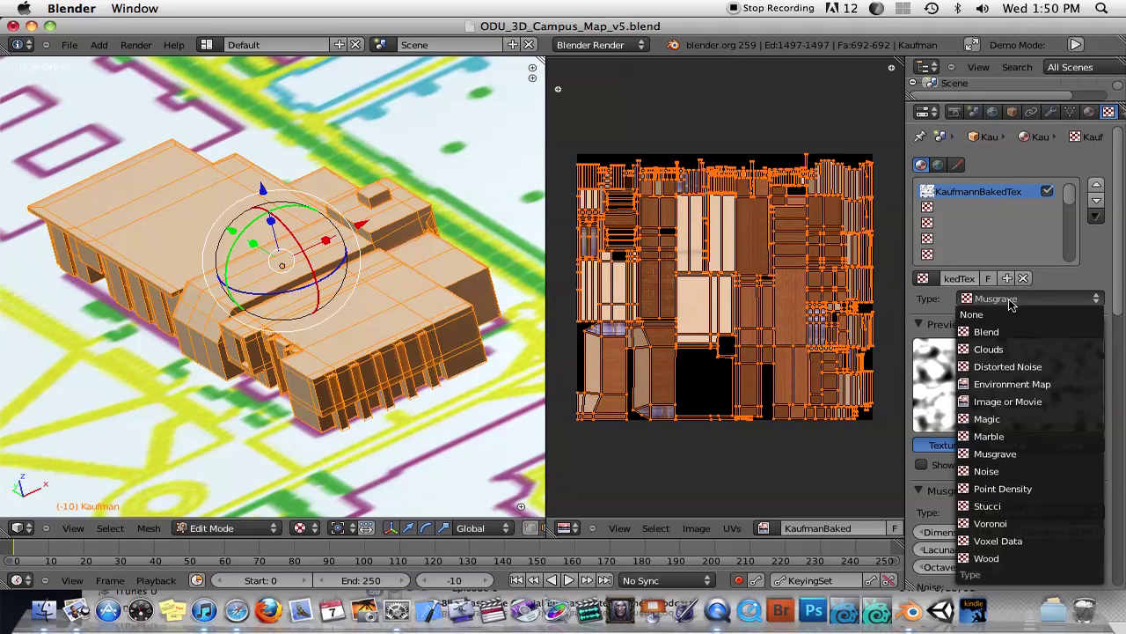
{"action": "left_click", "coordinate": [1020, 402]}
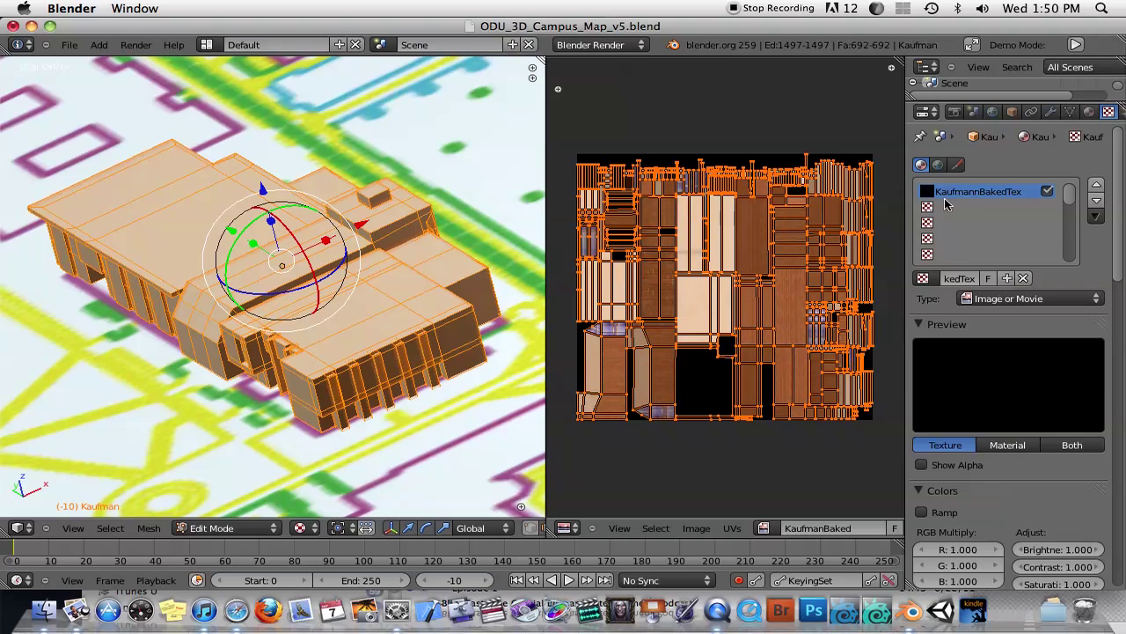
Map the KaufmannBakedTex texture with UV coordinates on the KaufmannBakedUVs layer
{"action": "scroll", "coordinate": [1012, 320], "scroll_direction": "down", "scroll_amount": 9}
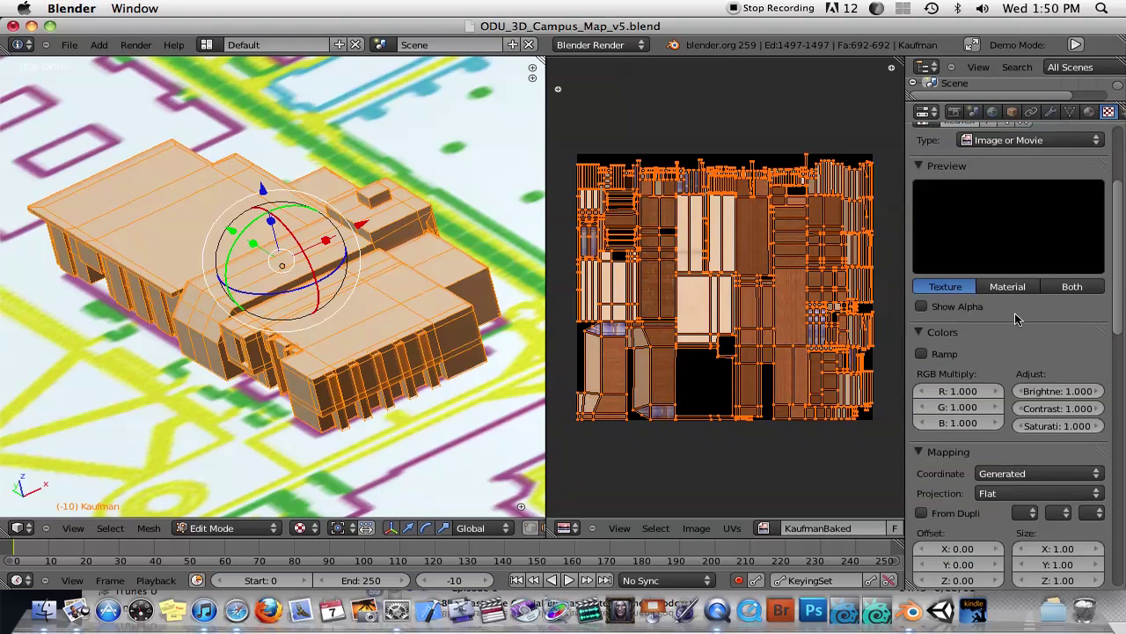
{"action": "left_click", "coordinate": [1025, 316]}
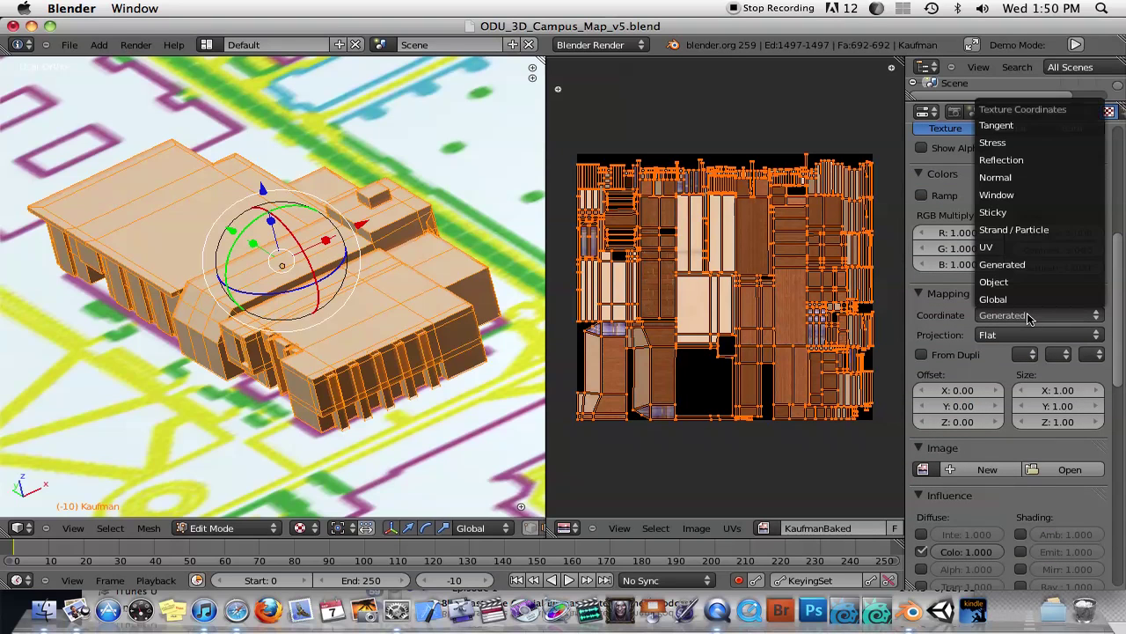
{"action": "left_click", "coordinate": [1001, 249]}
{"action": "left_click", "coordinate": [983, 334]}
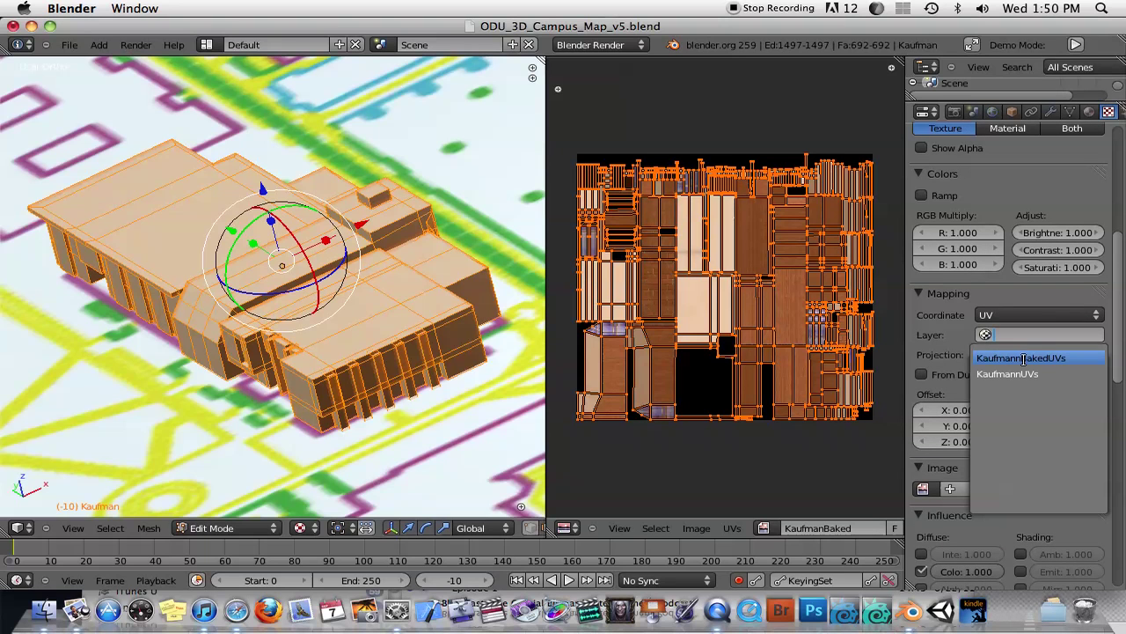
{"action": "left_click", "coordinate": [1043, 358]}
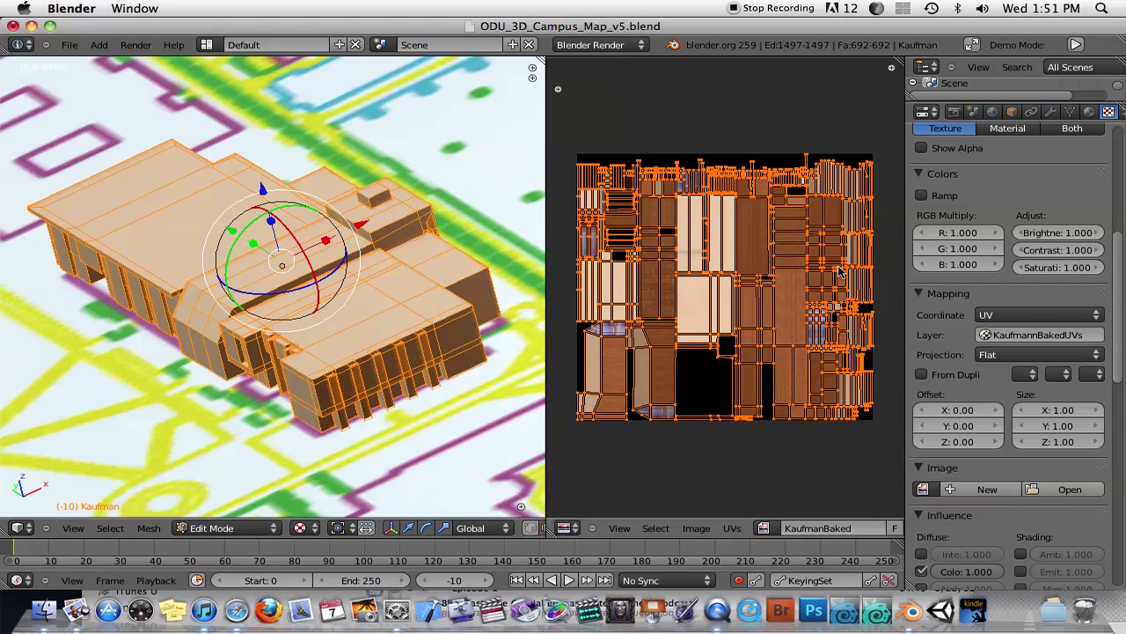
Browse for the texture's image in the project's Assets/Textures folder
{"action": "scroll", "coordinate": [1050, 294], "scroll_direction": "down", "scroll_amount": 5}
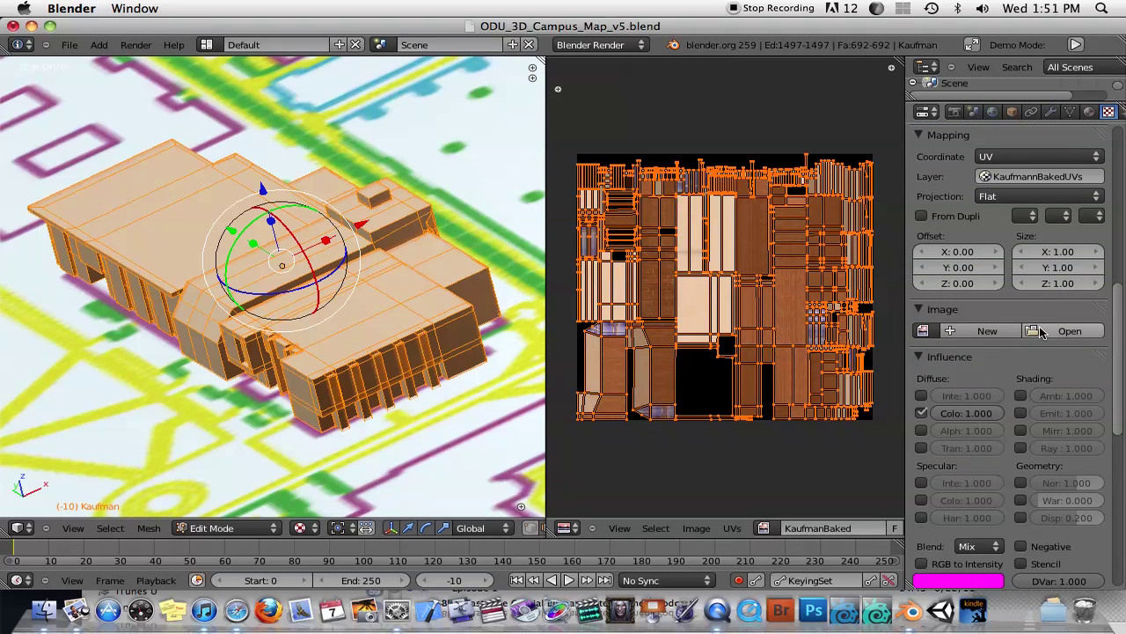
{"action": "left_click", "coordinate": [1045, 331]}
{"action": "left_click", "coordinate": [261, 259]}
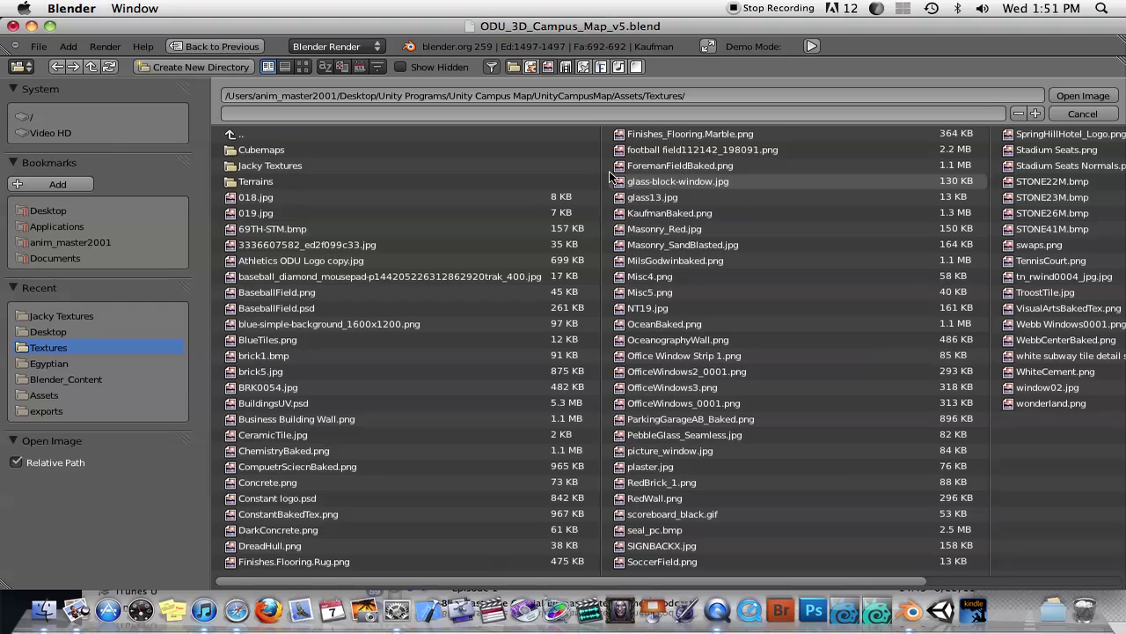
Load KaufmanBaked.png into the texture and view the baked building in Object Mode
{"action": "left_click", "coordinate": [640, 215]}
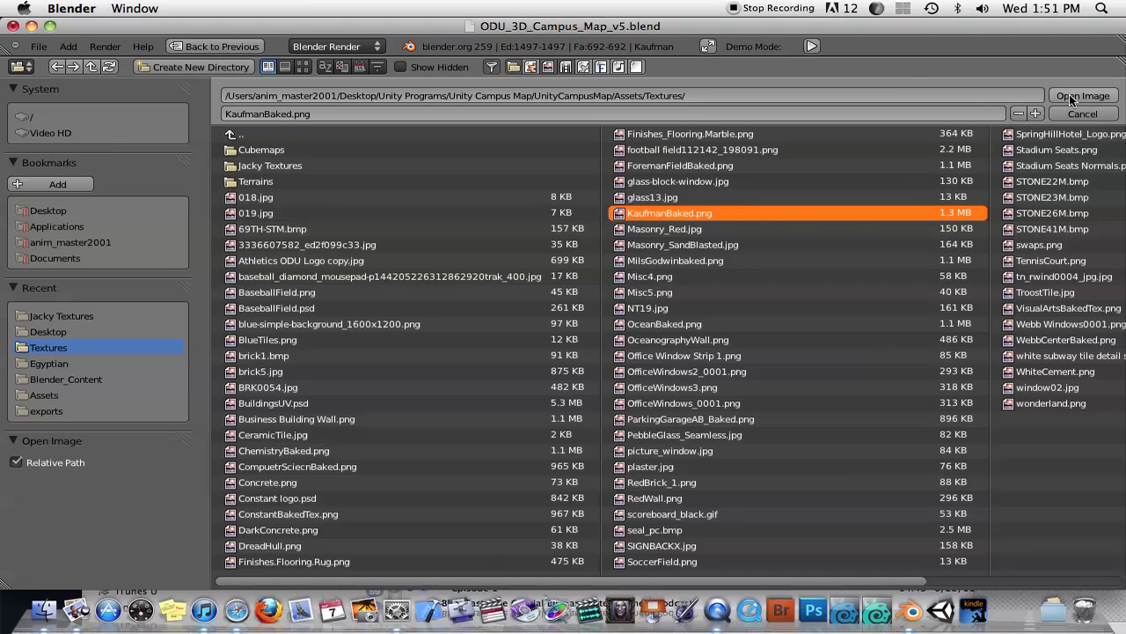
{"action": "left_click", "coordinate": [1070, 94]}
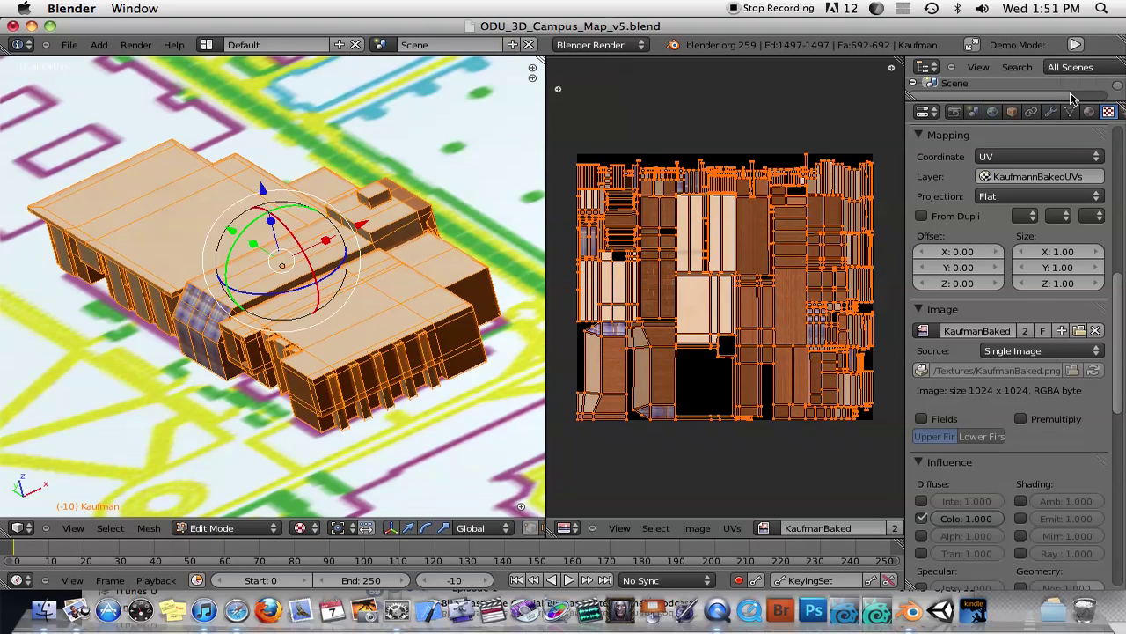
{"action": "middle_click_drag", "start_coordinate": [387, 369], "coordinate": [273, 387]}
{"action": "key", "text": "Tab"}
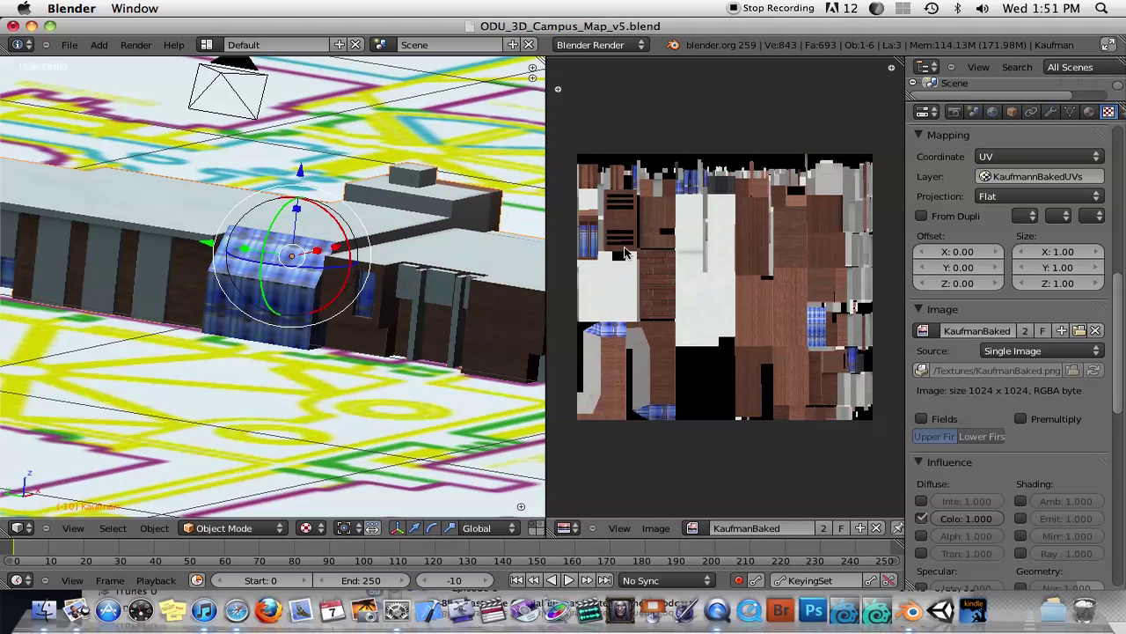
Delete the Kaufman, Kaufman Cylinders, Kaufman Glass and Kaufman White material slots
{"action": "middle_click_drag", "start_coordinate": [458, 264], "coordinate": [528, 247]}
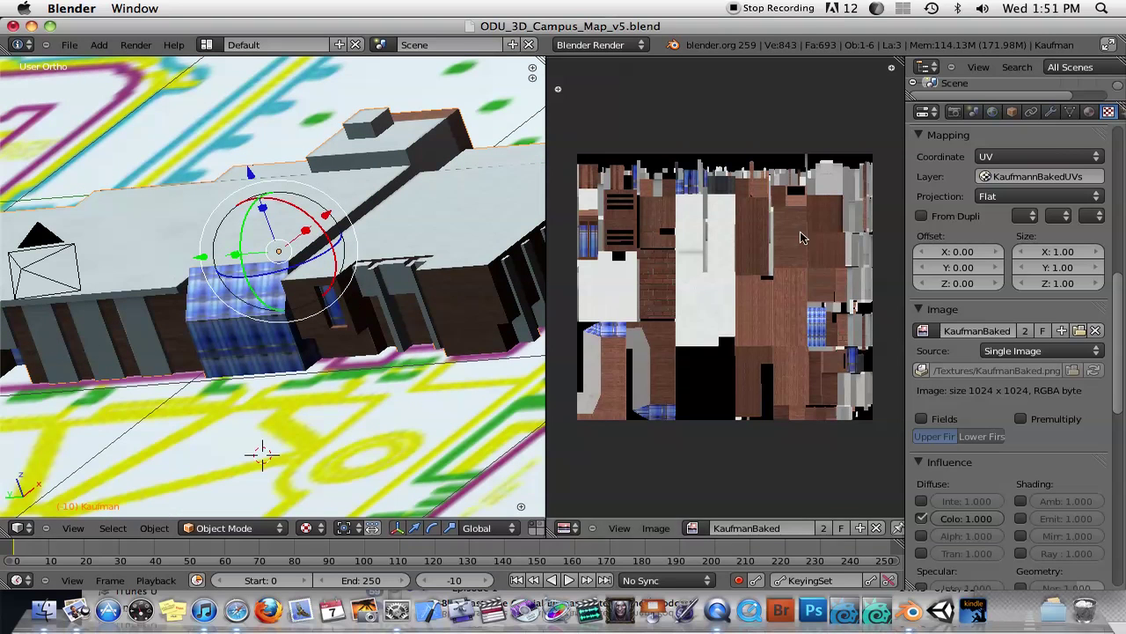
{"action": "left_click", "coordinate": [1090, 112]}
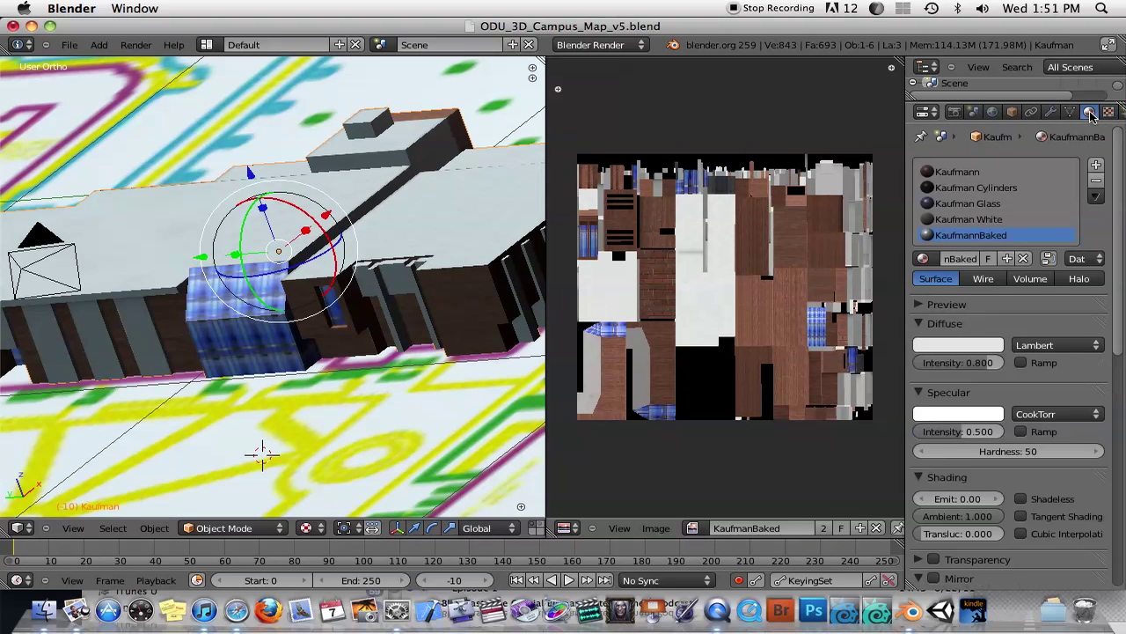
{"action": "left_click", "coordinate": [978, 173]}
{"action": "left_click", "coordinate": [1097, 182]}
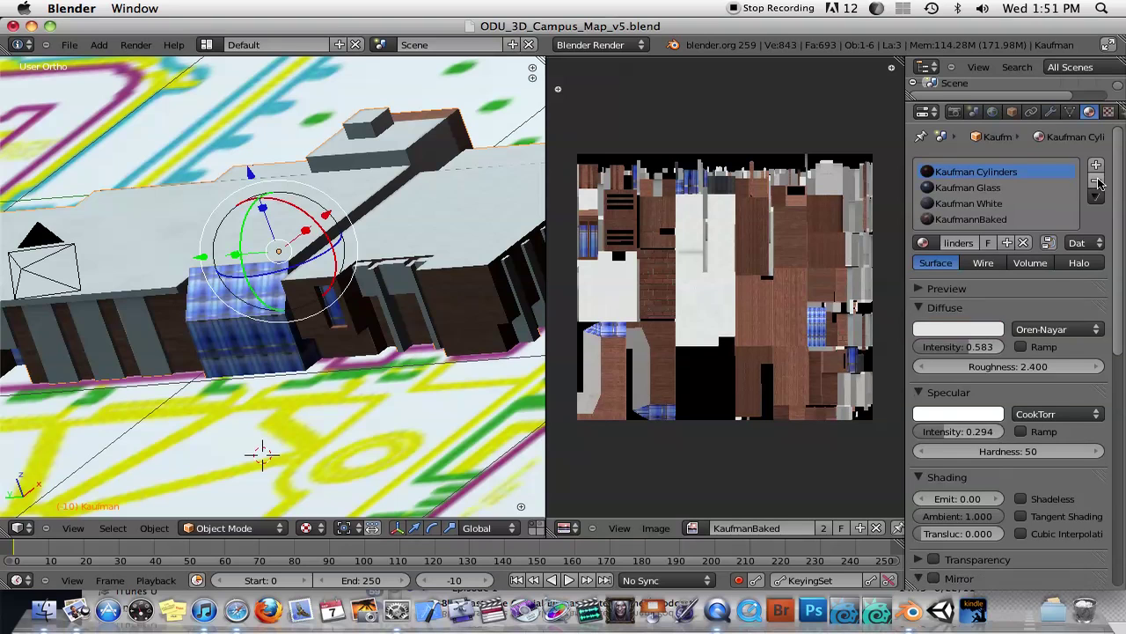
{"action": "left_click", "coordinate": [1096, 181]}
{"action": "left_click", "coordinate": [1096, 181]}
{"action": "left_click", "coordinate": [1096, 181]}
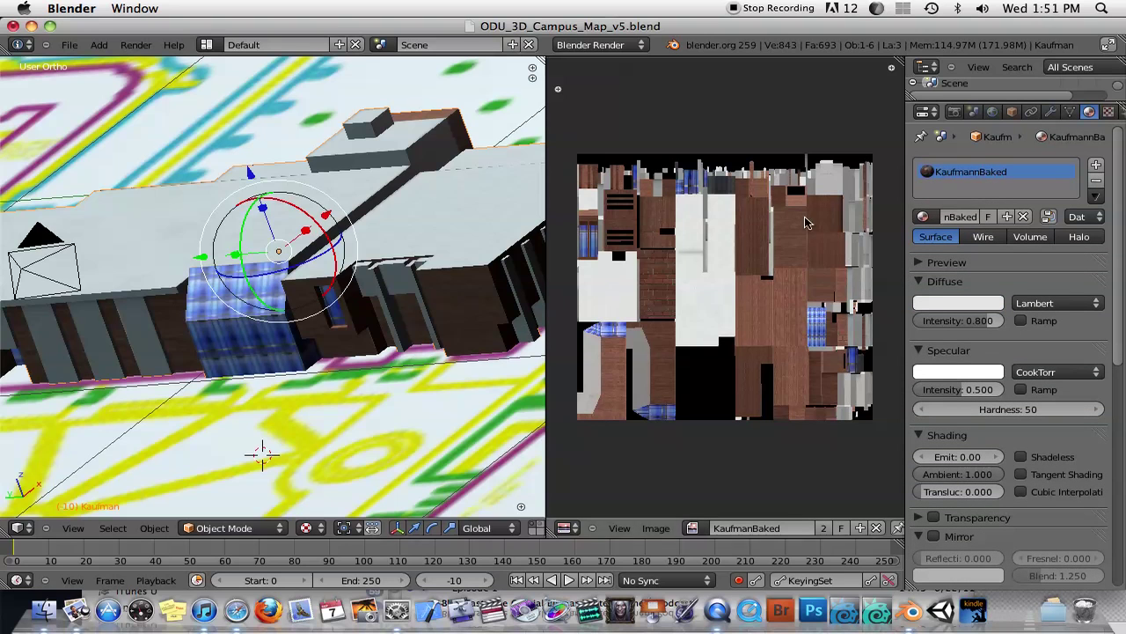
{"action": "middle_click_drag", "start_coordinate": [493, 300], "coordinate": [396, 246]}
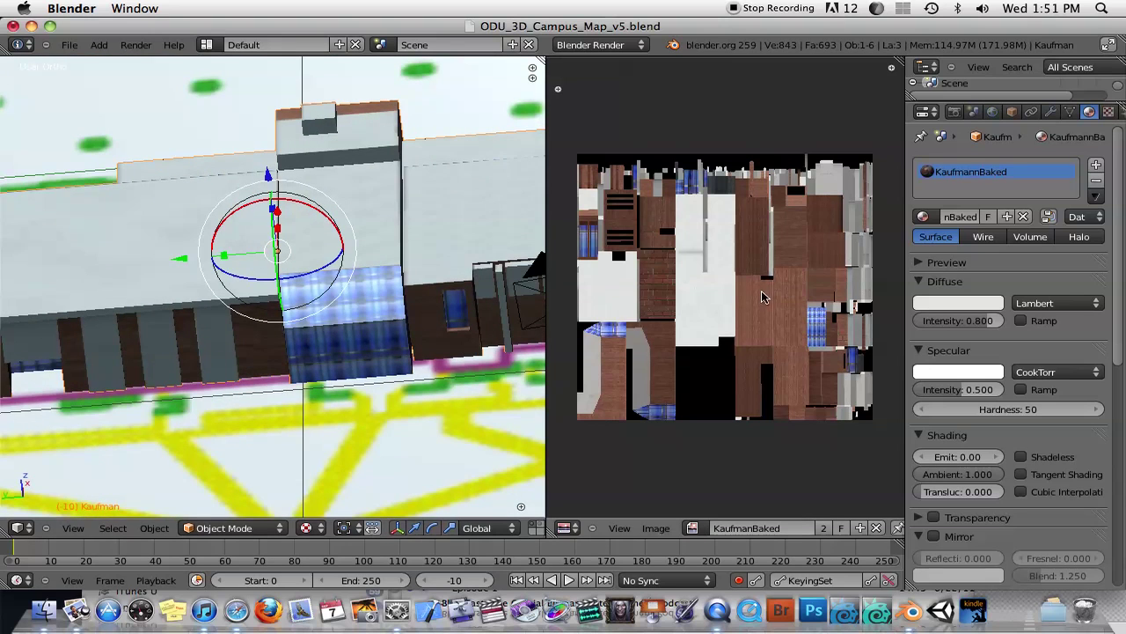
{"action": "scroll", "coordinate": [440, 299], "scroll_direction": "down", "scroll_amount": 4}
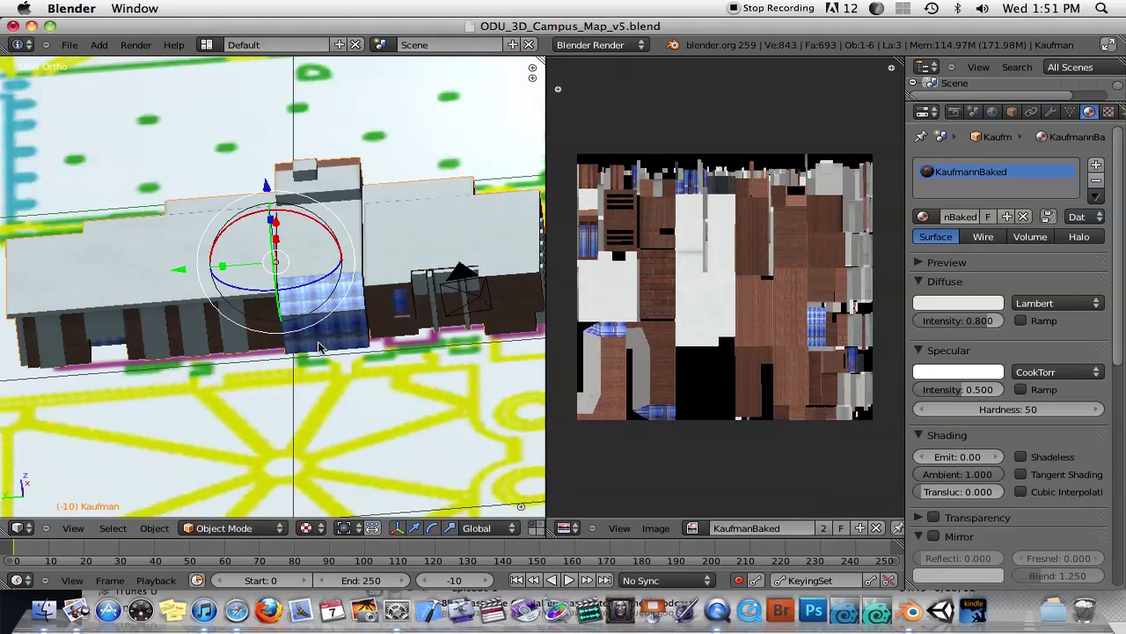
{"action": "middle_click_drag", "start_coordinate": [413, 273], "coordinate": [366, 310]}
{"action": "middle_click_drag", "start_coordinate": [435, 349], "coordinate": [484, 301]}
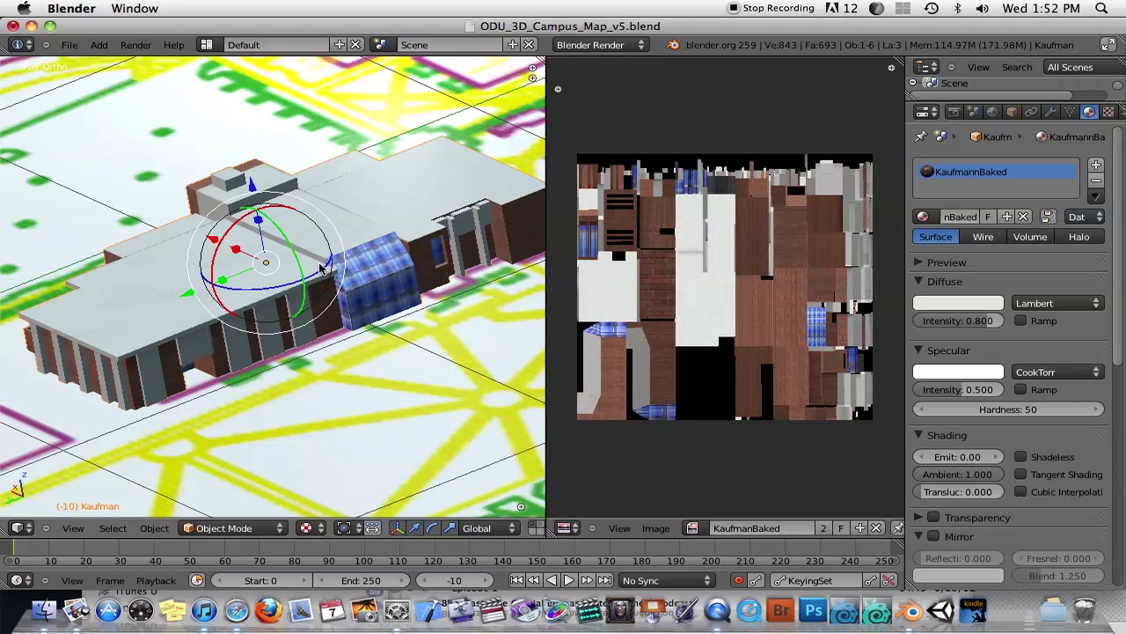
{"action": "scroll", "coordinate": [264, 253], "scroll_direction": "up", "scroll_amount": 4}
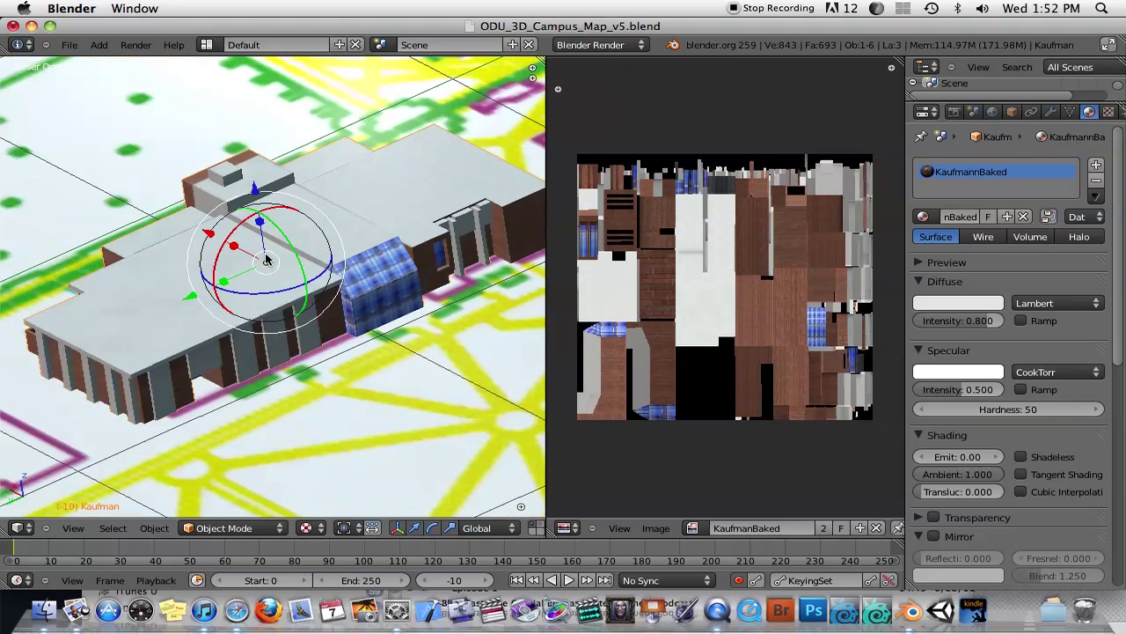
{"action": "scroll", "coordinate": [268, 251], "scroll_direction": "down", "scroll_amount": 1}
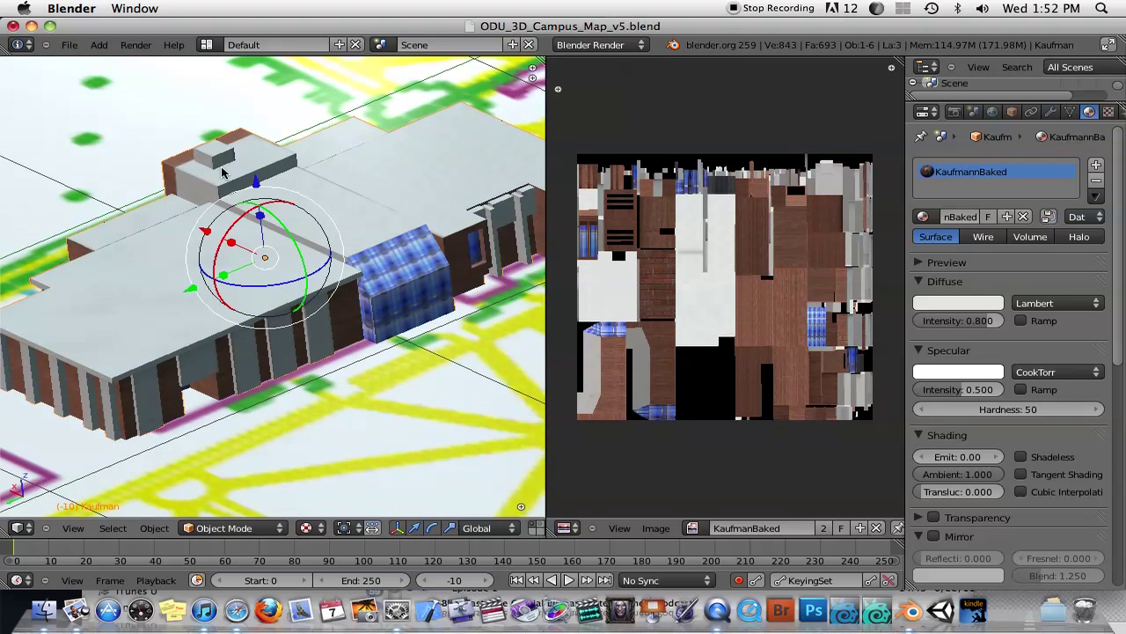
{"action": "middle_click_drag", "start_coordinate": [301, 266], "coordinate": [329, 298]}
{"action": "scroll", "coordinate": [356, 288], "scroll_direction": "down", "scroll_amount": 3}
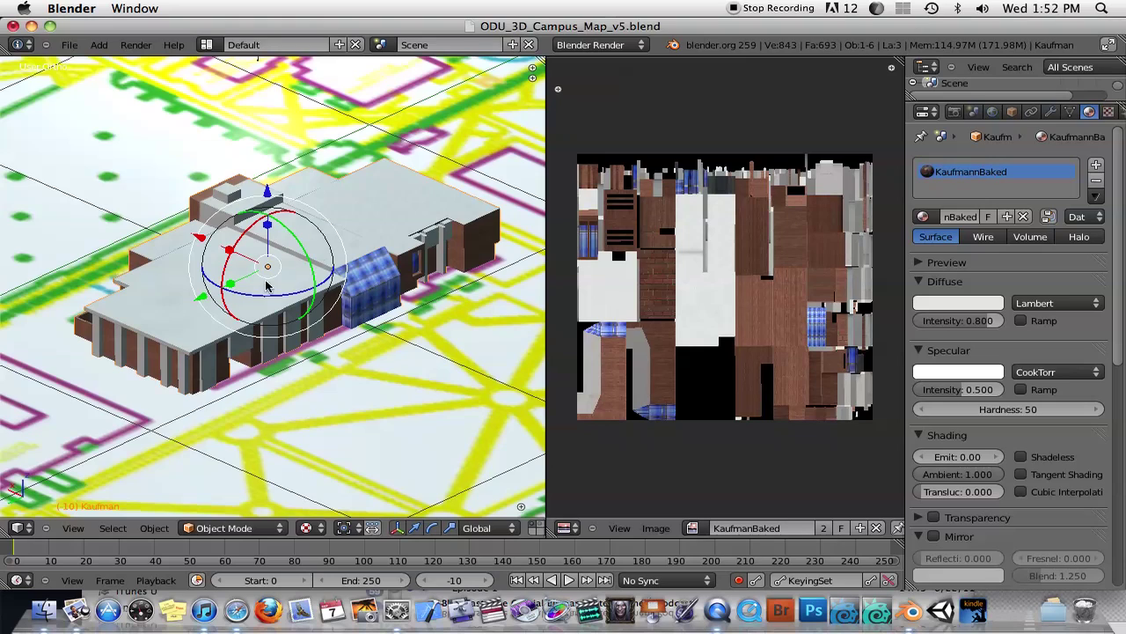
{"action": "middle_click_drag", "start_coordinate": [300, 293], "coordinate": [344, 309]}
{"action": "scroll", "coordinate": [387, 299], "scroll_direction": "up", "scroll_amount": 2}
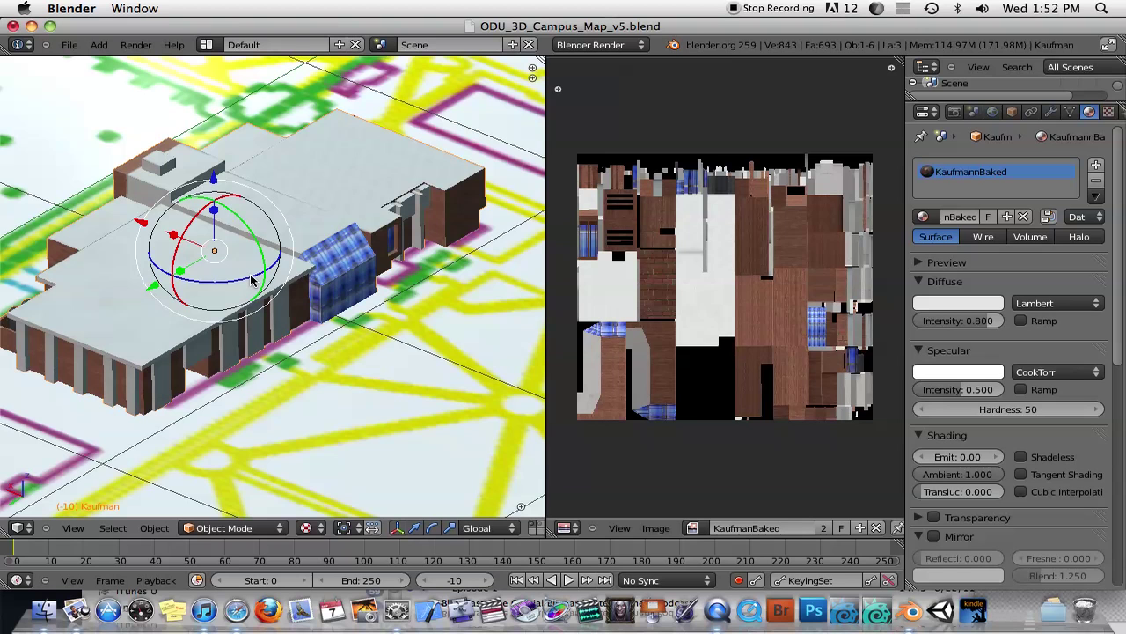
{"action": "left_click_drag", "start_coordinate": [251, 280], "coordinate": [282, 300]}
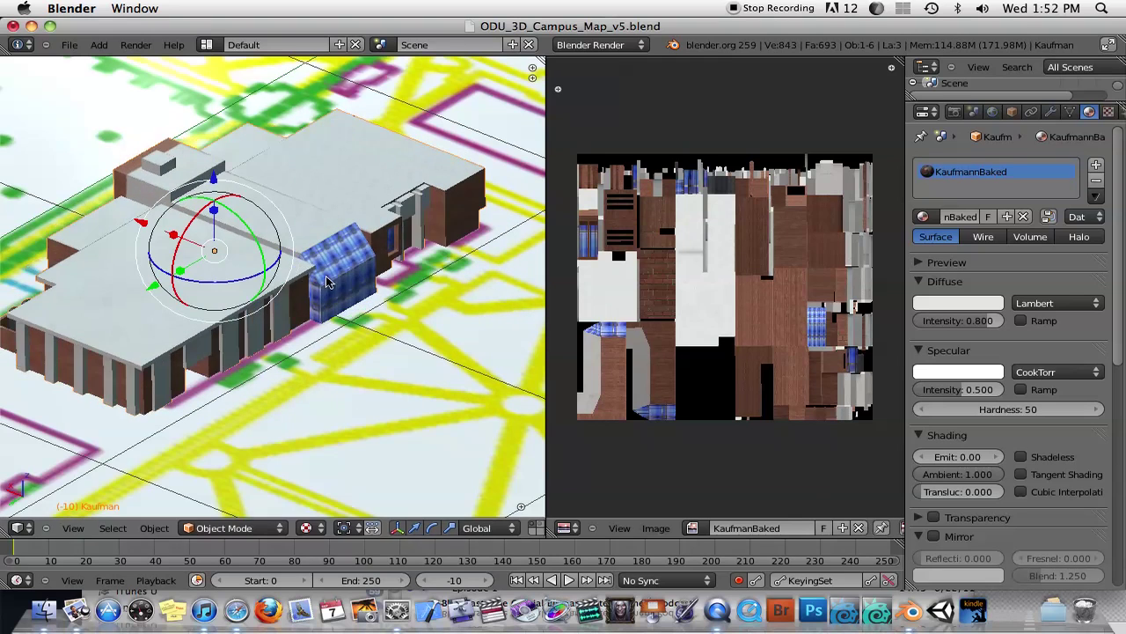
{"action": "middle_click_drag", "start_coordinate": [369, 274], "coordinate": [280, 346]}
{"action": "scroll", "coordinate": [316, 316], "scroll_direction": "up", "scroll_amount": 2}
{"action": "scroll", "coordinate": [312, 312], "scroll_direction": "down", "scroll_amount": 1}
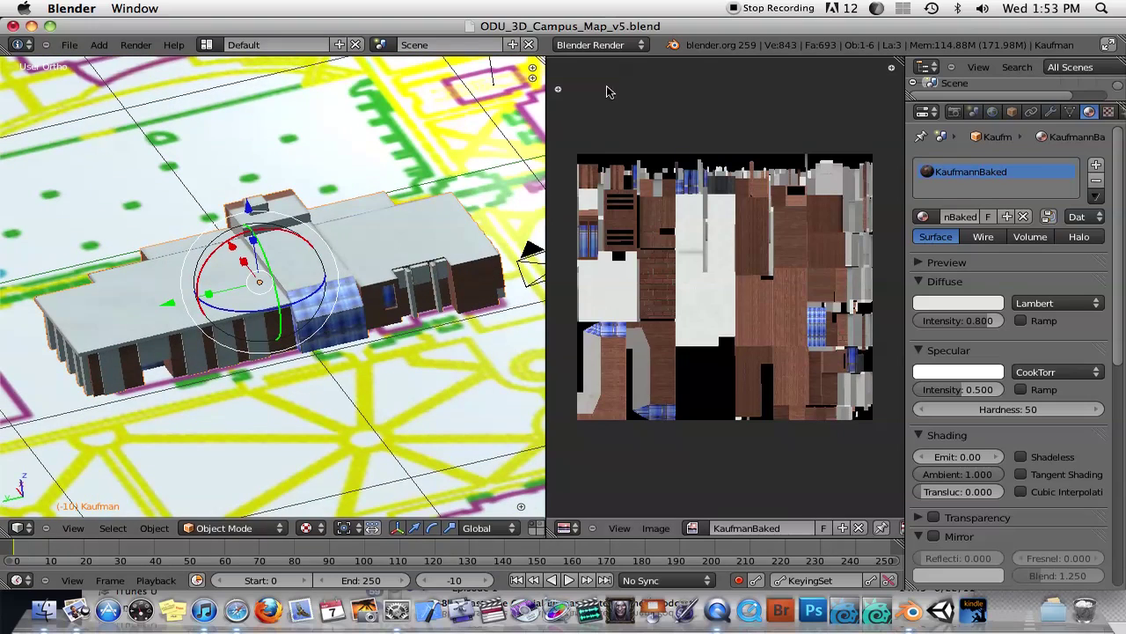